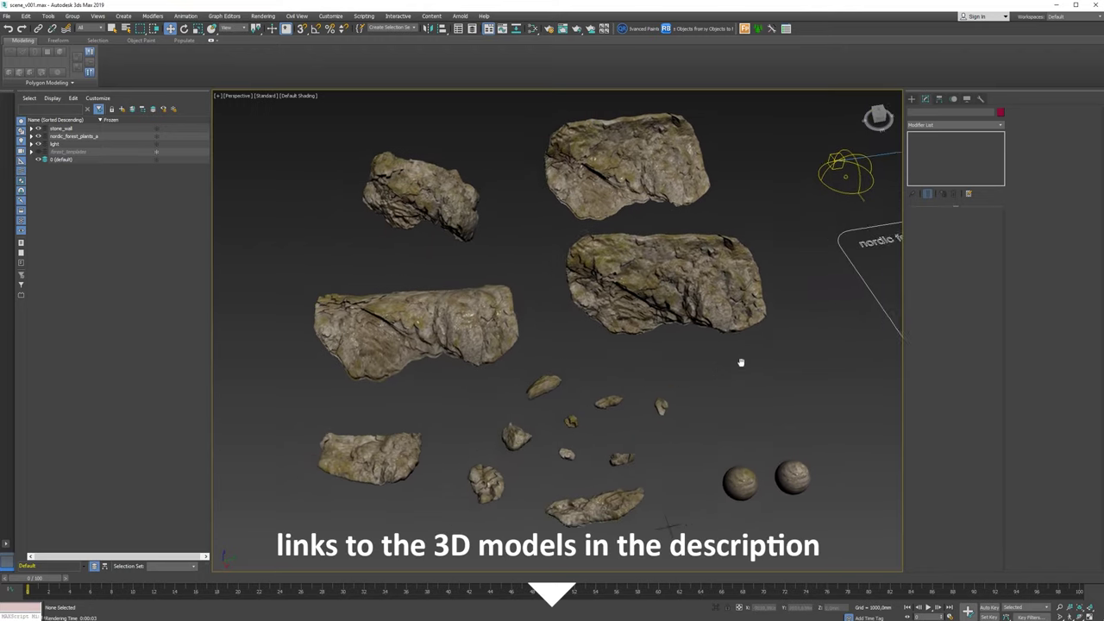
# Pan the Perspective view across the scanned rock pieces, spheres and light
pyautogui.moveTo(740, 362)
pyautogui.mouseDown(button='middle')
pyautogui.moveTo(752, 353)
pyautogui.moveTo(764, 398)
pyautogui.mouseUp(button='middle')
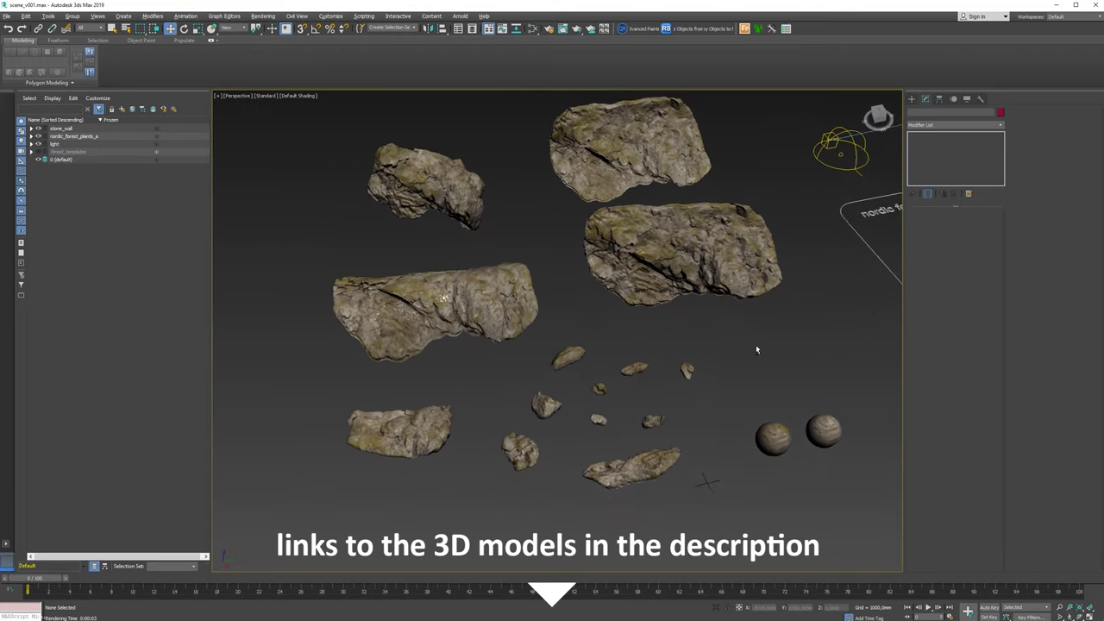
# Isolate the stacked wall rocks with Alt+Q and orbit around them
pyautogui.click(763, 393)
pyautogui.moveTo(764, 393); pyautogui.dragTo(463, 357)
pyautogui.hotkey('alt', 'q')
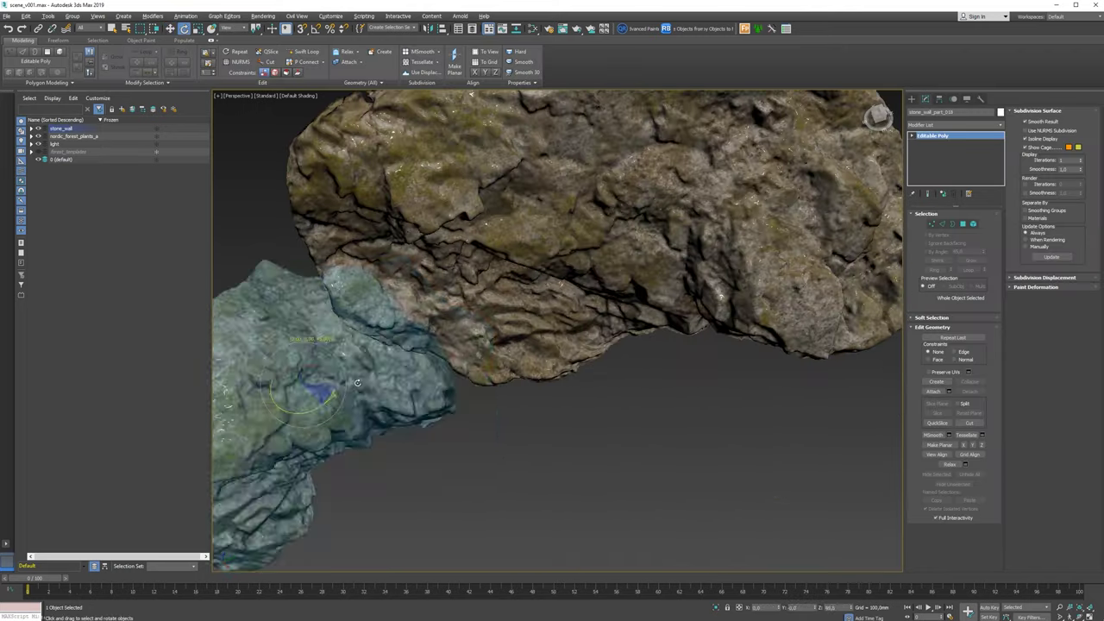
pyautogui.scroll(5, 533, 420)
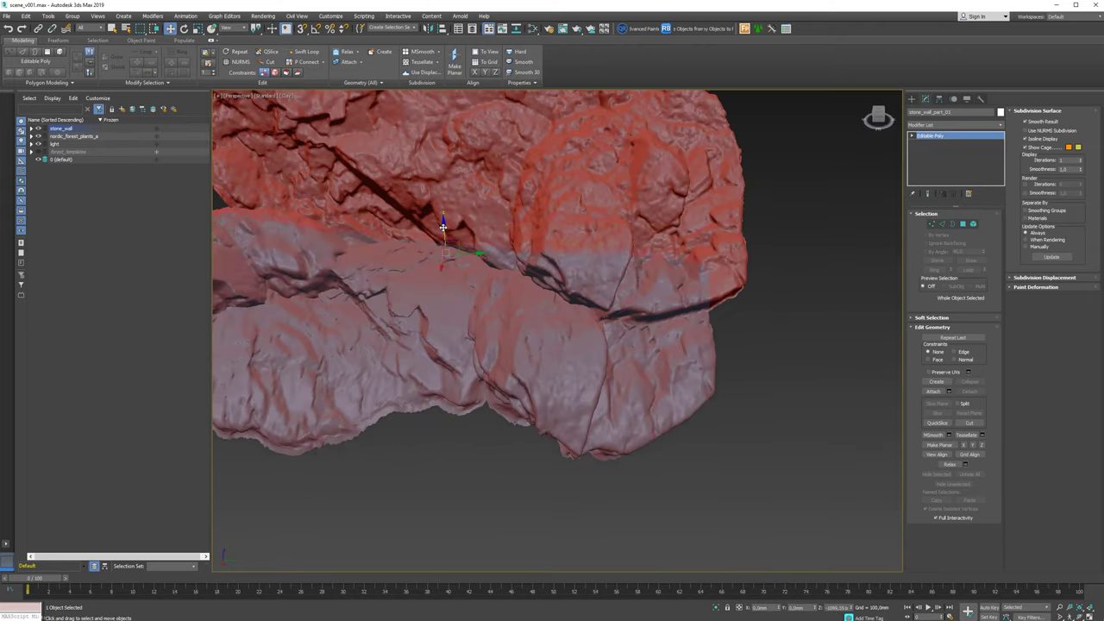
pyautogui.moveTo(533, 420)
pyautogui.keyDown('alt'); pyautogui.mouseDown(button='middle')
pyautogui.moveTo(569, 285)
pyautogui.moveTo(465, 383)
pyautogui.mouseUp(button='middle'); pyautogui.keyUp('alt')
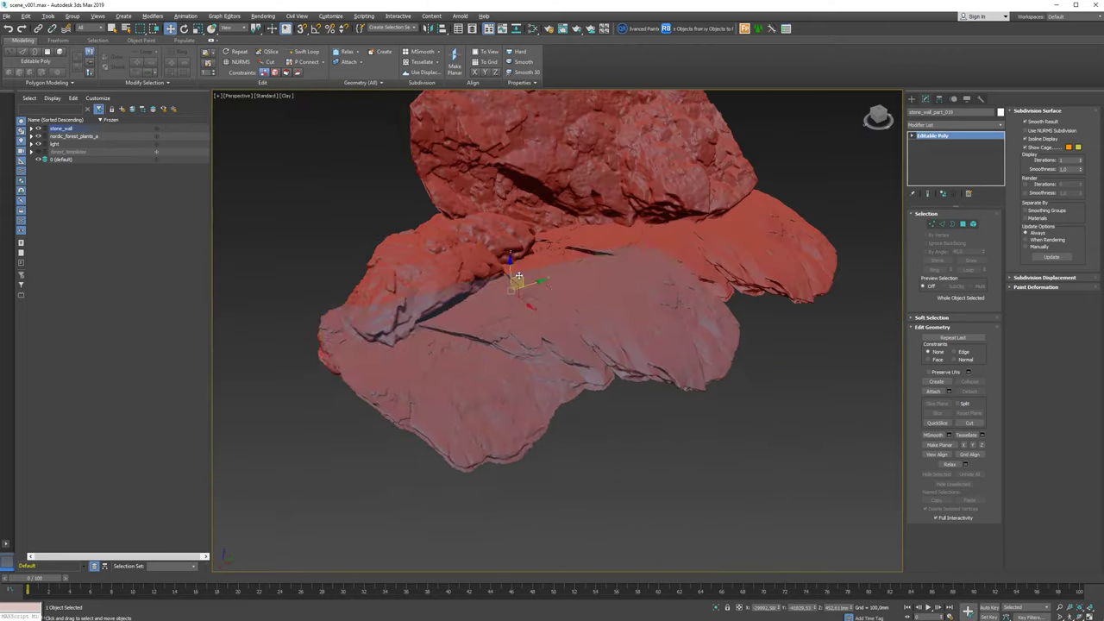
pyautogui.scroll(-5, 466, 383)
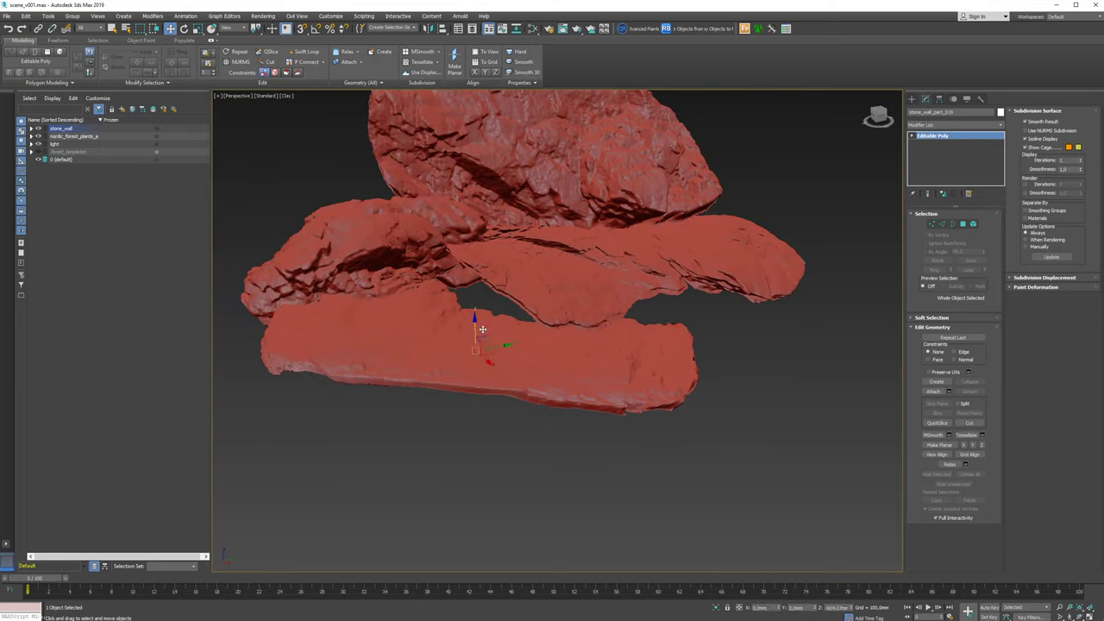
pyautogui.scroll(-5, 465, 383)
pyautogui.hotkey('alt', 'q')
pyautogui.keyDown('alt'); pyautogui.moveTo(466, 384); pyautogui.dragTo(327, 366, button='middle'); pyautogui.keyUp('alt')
pyautogui.scroll(3, 327, 366)
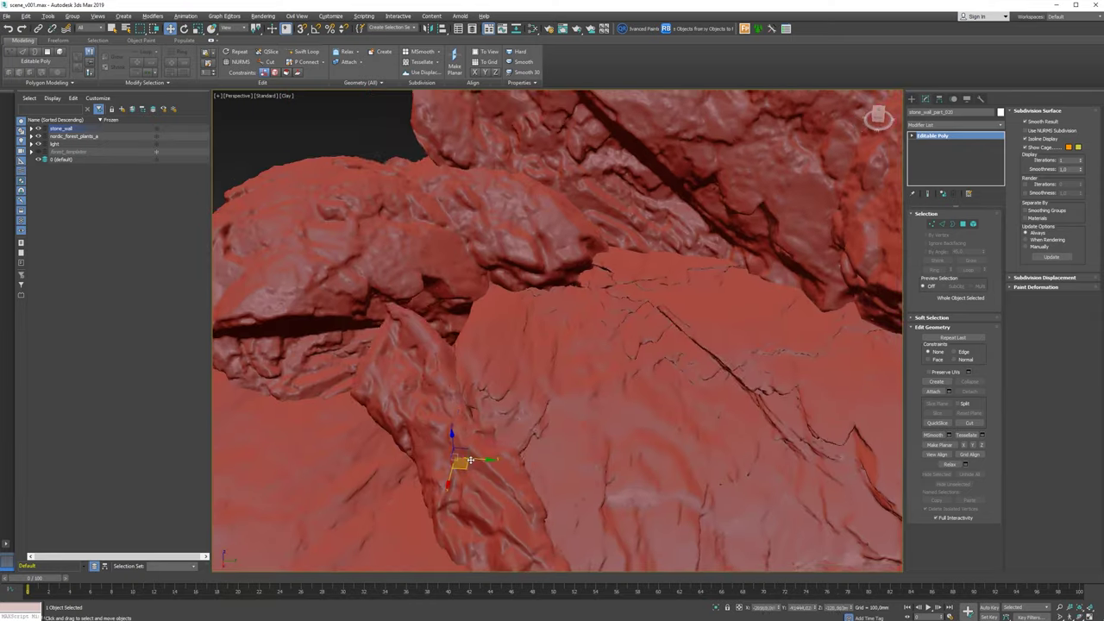
# Select stone_wall_part_010 and stone_wall_part_021 and switch to Move
pyautogui.rightClick(518, 362)
pyautogui.click(498, 230)
pyautogui.keyDown('alt'); pyautogui.moveTo(497, 229); pyautogui.dragTo(277, 328, button='middle'); pyautogui.keyUp('alt')
pyautogui.scroll(-5, 277, 327)
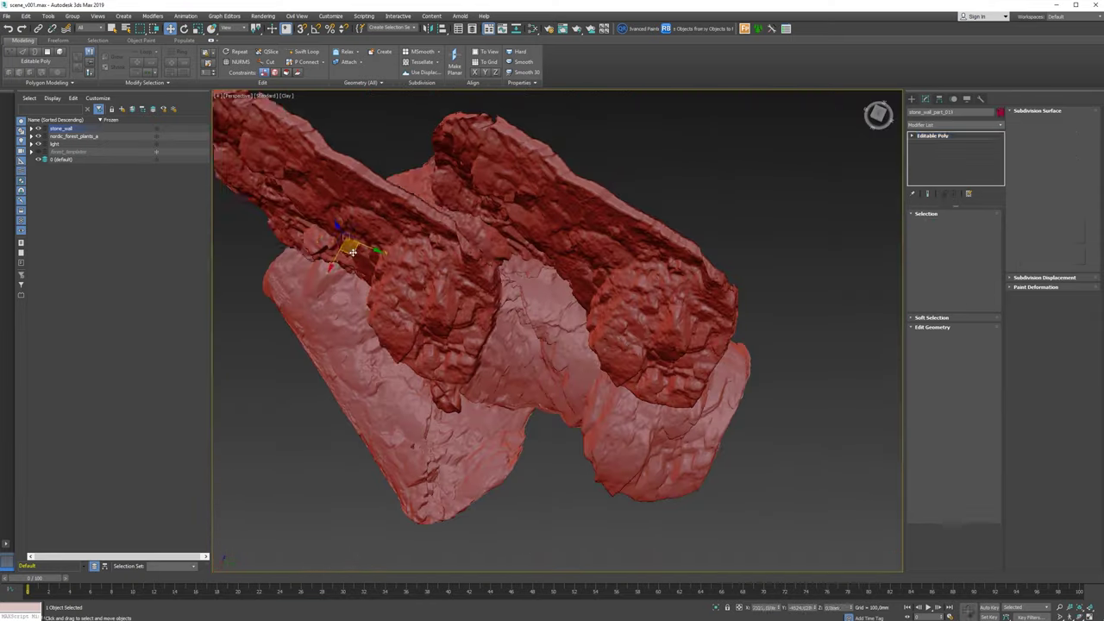
pyautogui.click(486, 266)
pyautogui.keyDown('alt'); pyautogui.moveTo(486, 267); pyautogui.dragTo(407, 299, button='middle'); pyautogui.keyUp('alt')
pyautogui.scroll(3, 408, 299)
pyautogui.rightClick(408, 299)
pyautogui.click(420, 307)
pyautogui.scroll(-5, 420, 307)
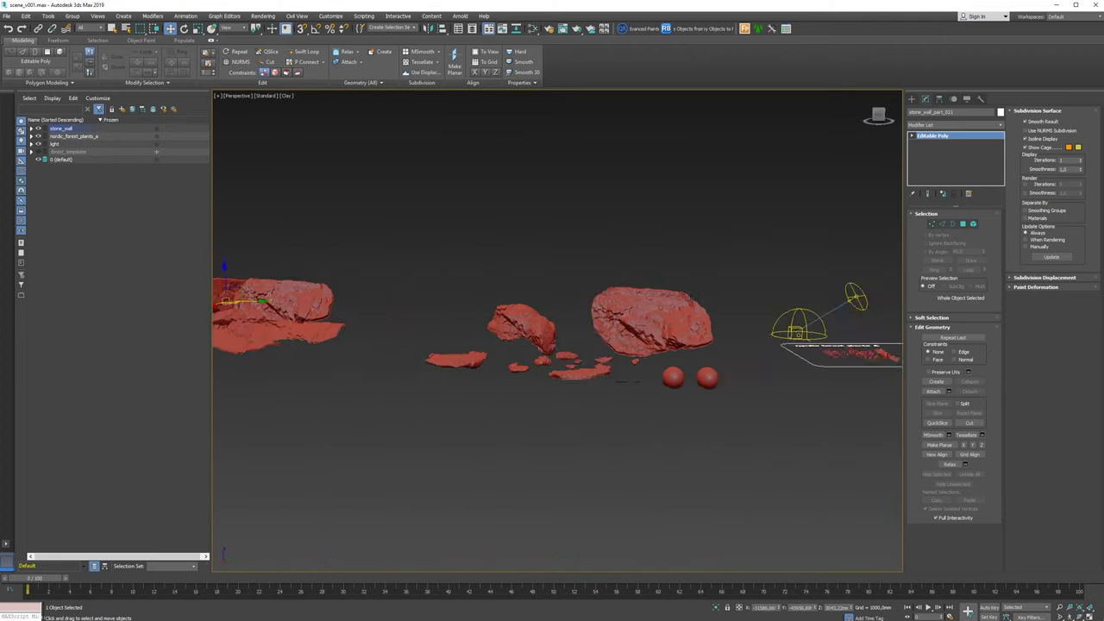
# Select stone_wall_part_022 and frame it in the view
pyautogui.click(483, 327)
pyautogui.moveTo(483, 327)
pyautogui.keyDown('alt'); pyautogui.mouseDown(button='middle')
pyautogui.moveTo(434, 326)
pyautogui.moveTo(460, 351)
pyautogui.mouseUp(button='middle'); pyautogui.keyUp('alt')
pyautogui.scroll(3, 434, 326)
pyautogui.scroll(-5, 434, 326)
pyautogui.scroll(4, 534, 376)
pyautogui.scroll(-5, 534, 377)
# Clone stone_wall_part_022 by dragging out a copy and confirming Clone Options
pyautogui.keyDown('alt'); pyautogui.moveTo(534, 376); pyautogui.dragTo(483, 345, button='middle'); pyautogui.keyUp('alt')
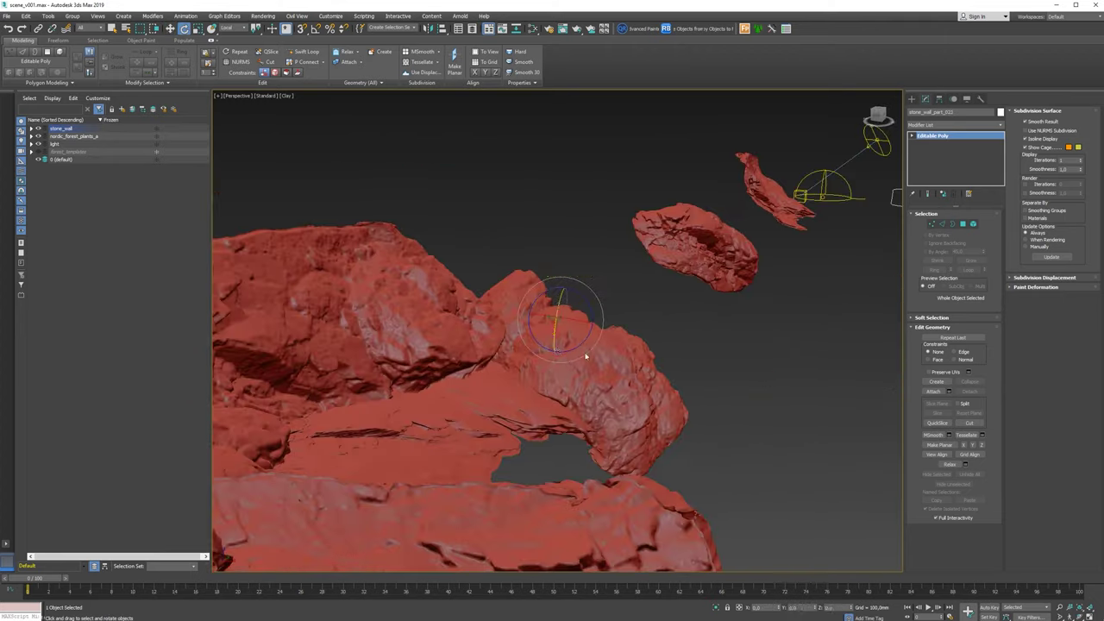
pyautogui.scroll(4, 483, 345)
pyautogui.scroll(-6, 483, 345)
pyautogui.scroll(2, 461, 336)
pyautogui.hotkey('ctrl', 'v')
pyautogui.press('Return')
pyautogui.scroll(5, 460, 337)
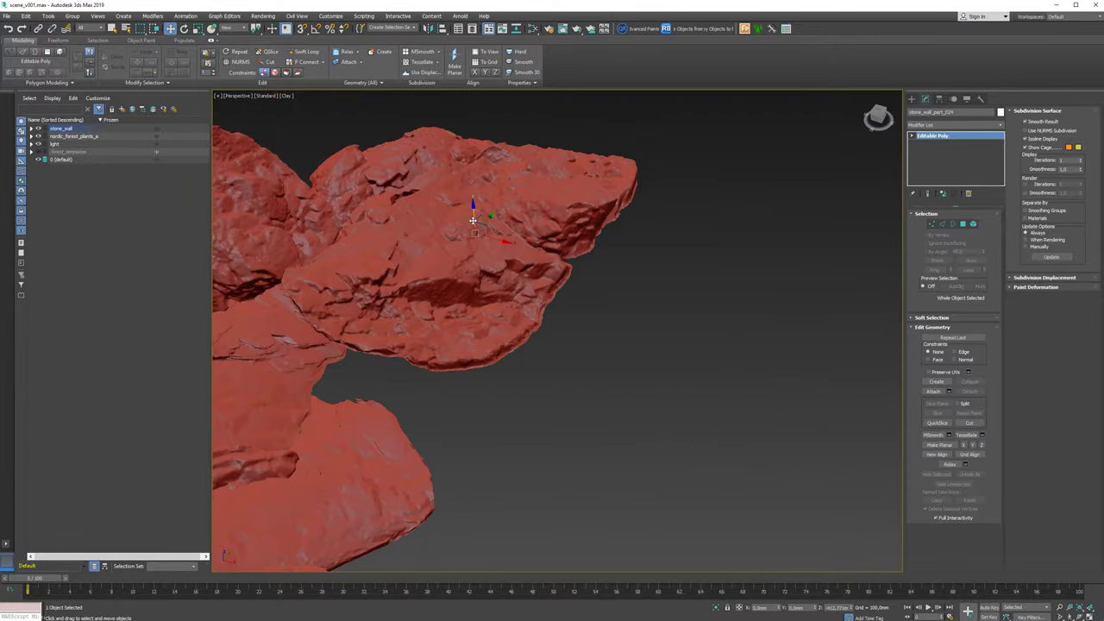
pyautogui.scroll(-1, 448, 255)
pyautogui.scroll(-5, 487, 269)
pyautogui.scroll(5, 596, 352)
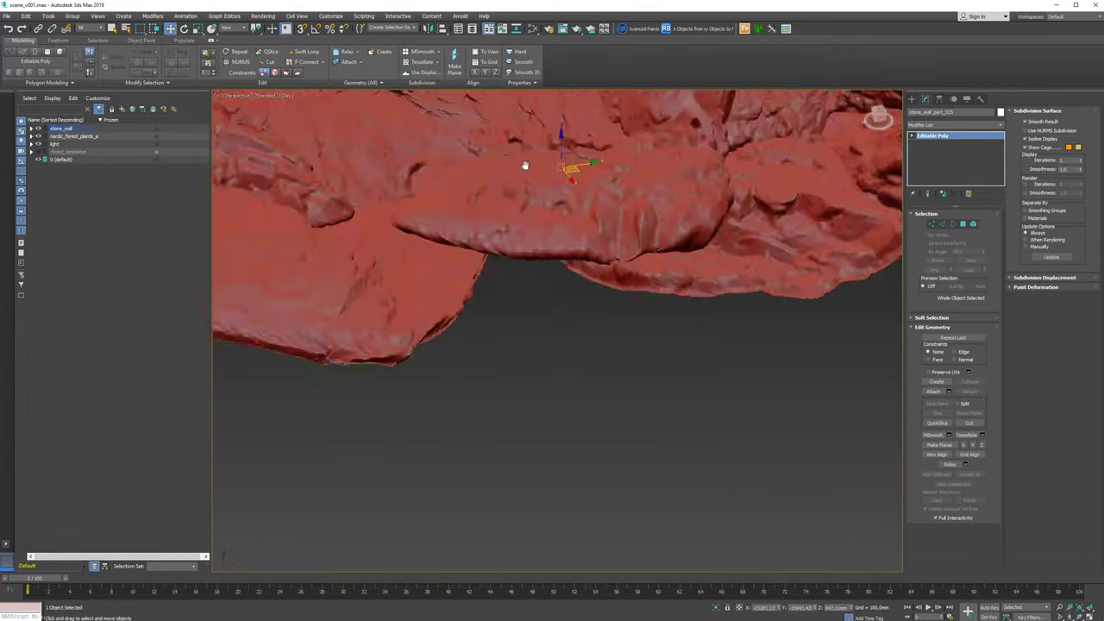
pyautogui.moveTo(525, 165)
pyautogui.keyDown('alt'); pyautogui.mouseDown(button='middle')
pyautogui.moveTo(456, 189)
pyautogui.moveTo(494, 297)
pyautogui.mouseUp(button='middle'); pyautogui.keyUp('alt')
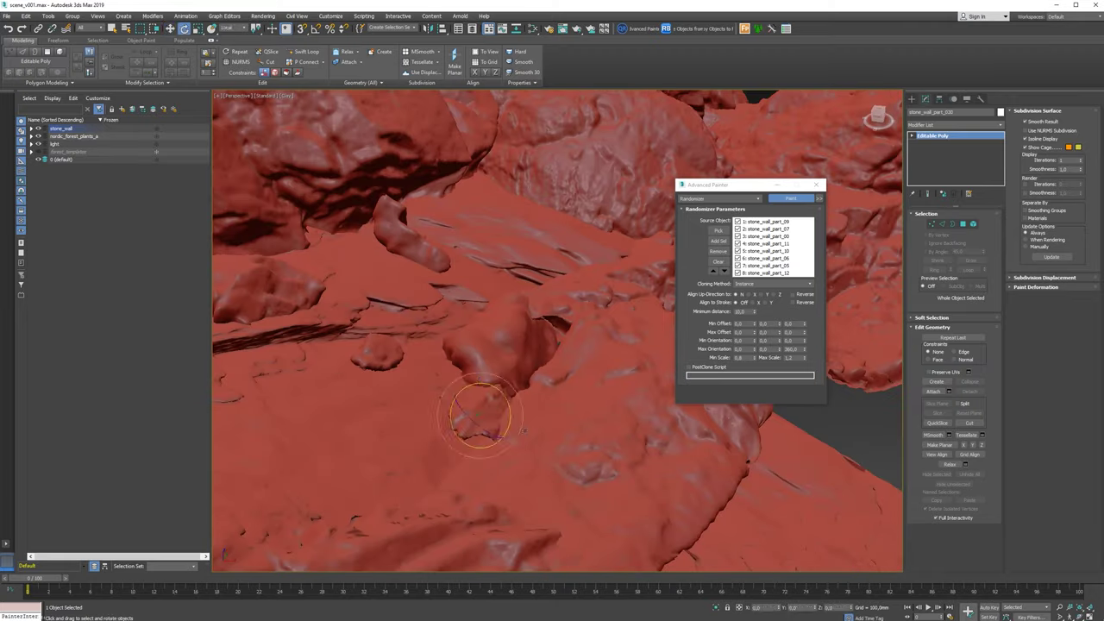
# Finish painting rocks onto the wall and run a V-Ray test render
pyautogui.keyDown('alt'); pyautogui.moveTo(587, 459); pyautogui.dragTo(528, 367, button='middle'); pyautogui.keyUp('alt')
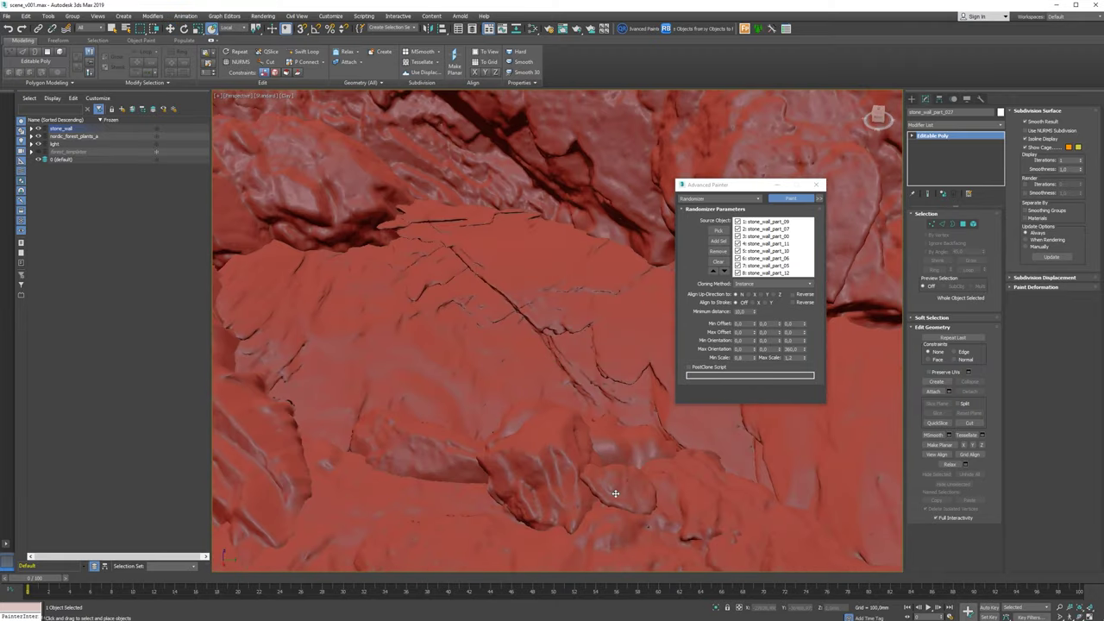
pyautogui.keyDown('alt'); pyautogui.moveTo(616, 493); pyautogui.dragTo(423, 300, button='middle'); pyautogui.keyUp('alt')
pyautogui.click(792, 198)
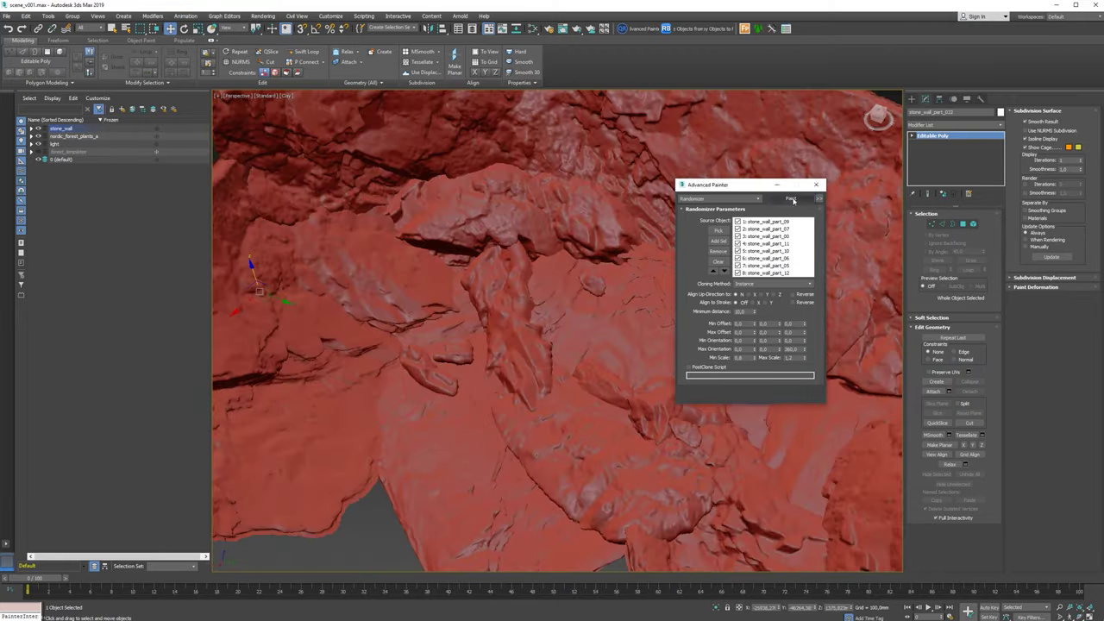
pyautogui.moveTo(296, 280)
pyautogui.keyDown('alt'); pyautogui.mouseDown(button='middle')
pyautogui.moveTo(483, 222)
pyautogui.moveTo(239, 328)
pyautogui.mouseUp(button='middle'); pyautogui.keyUp('alt')
pyautogui.hotkey('shift', 'q')
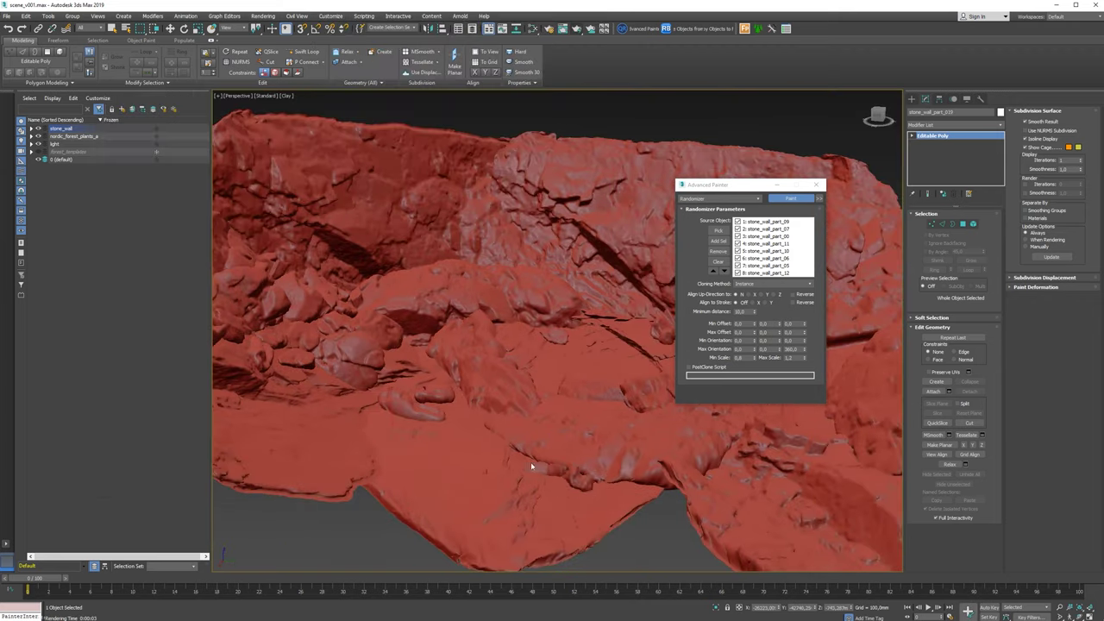
pyautogui.keyDown('alt'); pyautogui.moveTo(531, 466); pyautogui.dragTo(490, 381, button='middle'); pyautogui.keyUp('alt')
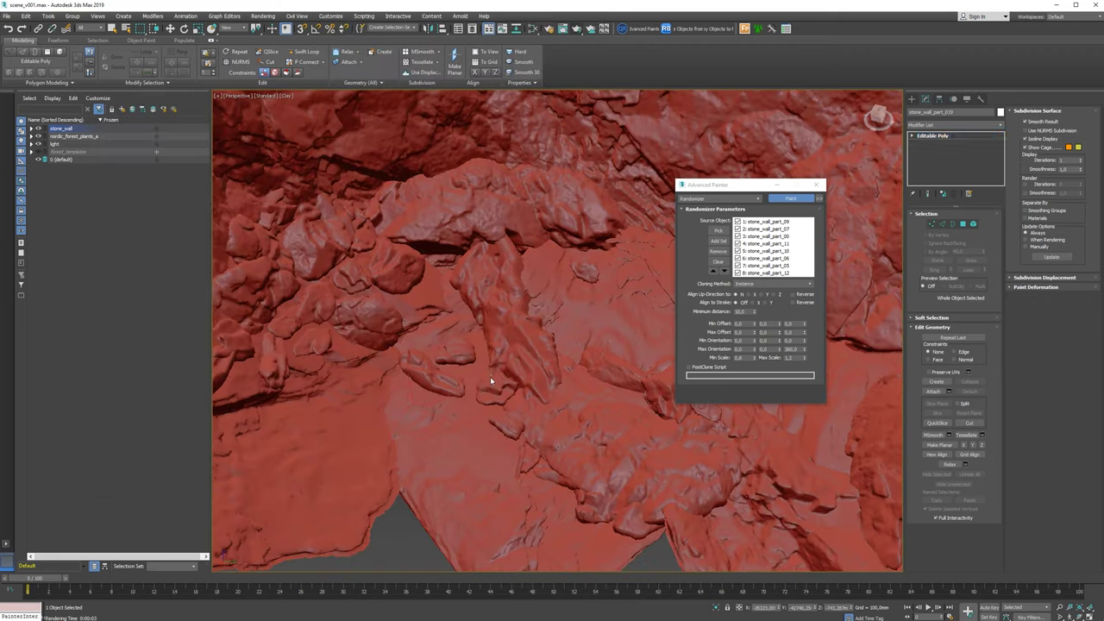
pyautogui.keyDown('alt'); pyautogui.moveTo(576, 380); pyautogui.dragTo(559, 372, button='middle'); pyautogui.keyUp('alt')
# Isolate one painted rock and adjust it with Move and Rotate
pyautogui.press('w')
pyautogui.rightClick(574, 396)
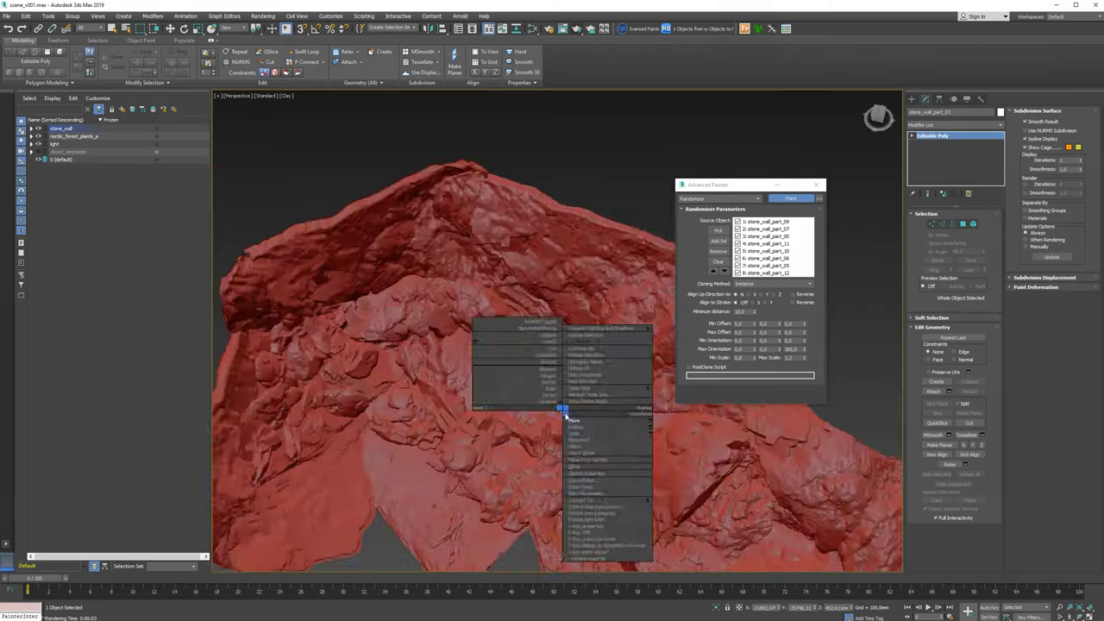
pyautogui.click(604, 362)
pyautogui.scroll(5, 455, 436)
pyautogui.scroll(-5, 455, 436)
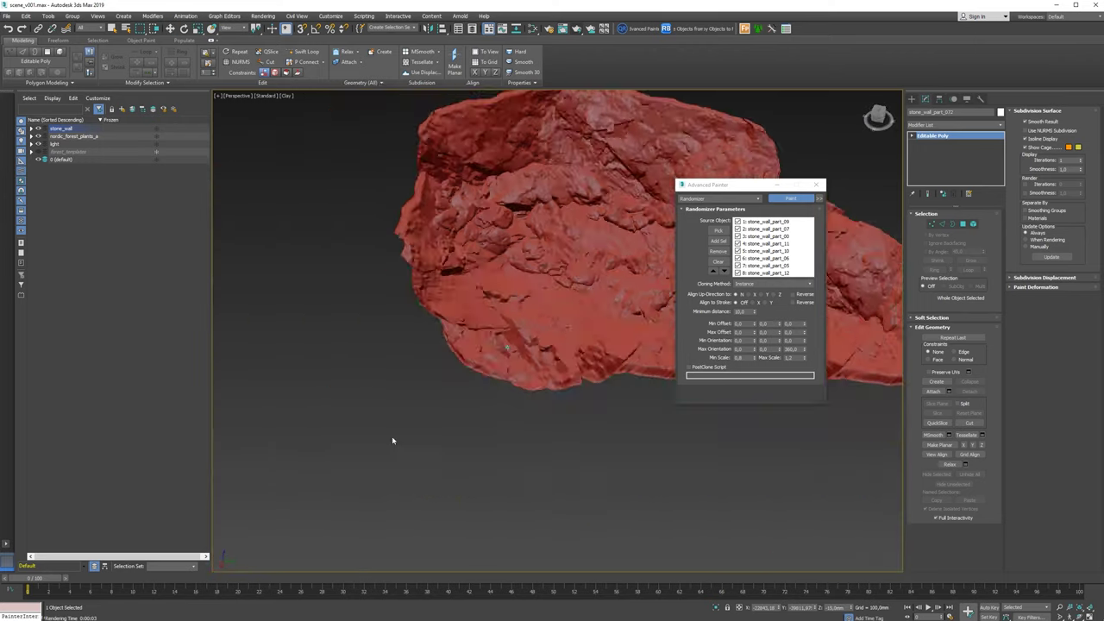
pyautogui.moveTo(392, 439)
pyautogui.keyDown('alt'); pyautogui.mouseDown(button='middle')
pyautogui.moveTo(517, 363)
pyautogui.moveTo(533, 390)
pyautogui.moveTo(343, 378)
pyautogui.moveTo(543, 421)
pyautogui.mouseUp(button='middle'); pyautogui.keyUp('alt')
pyautogui.press('e')
pyautogui.rightClick(533, 390)
pyautogui.click(544, 398)
# Rotate and move stone_wall_part_072 into place, then select stone_wall_part_075
pyautogui.click(468, 407)
pyautogui.press('e')
pyautogui.press('w')
pyautogui.click(554, 424)
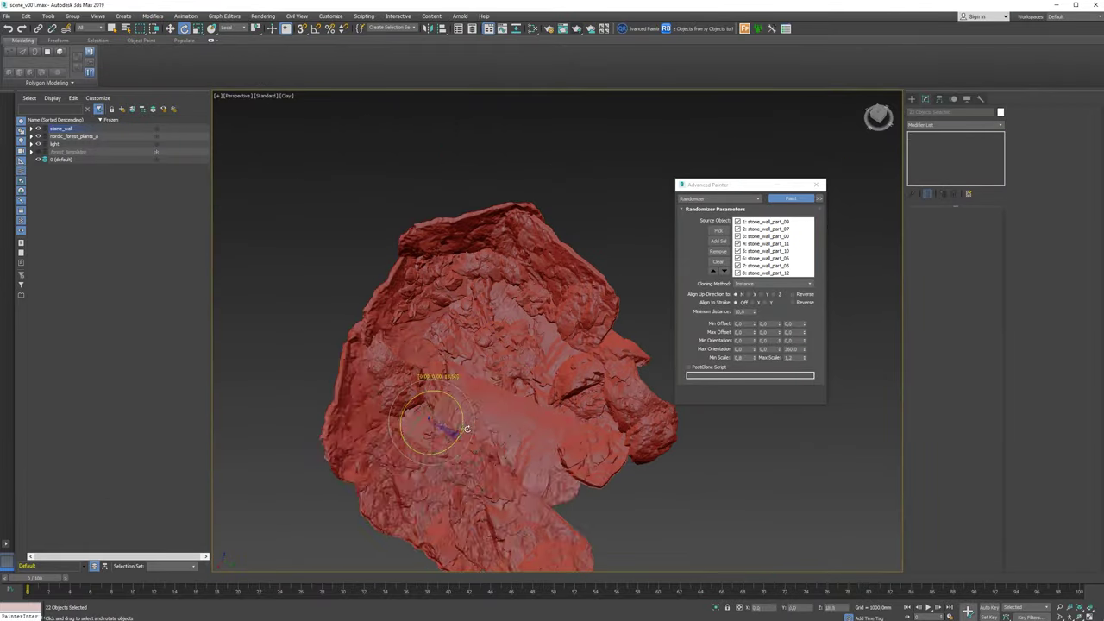
# Rotate a rock to lie flat and show edged faces with F4
pyautogui.moveTo(462, 455); pyautogui.dragTo(430, 461)
pyautogui.press('w')
pyautogui.press('F4')
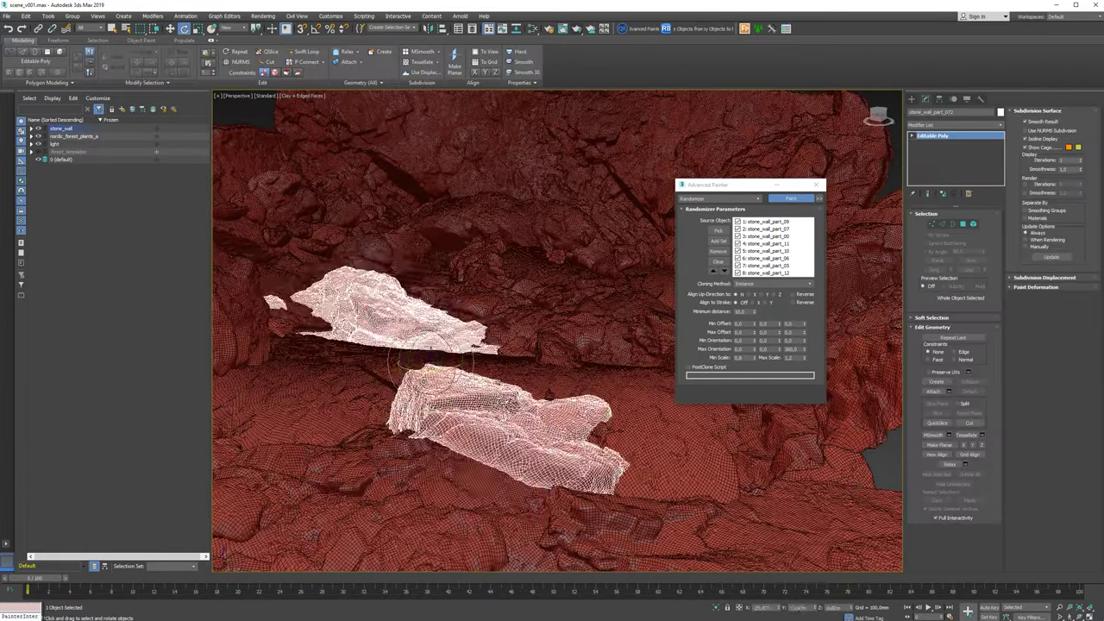
pyautogui.keyDown('alt'); pyautogui.moveTo(431, 461); pyautogui.dragTo(522, 374, button='middle'); pyautogui.keyUp('alt')
pyautogui.rightClick(523, 375)
pyautogui.click(561, 399)
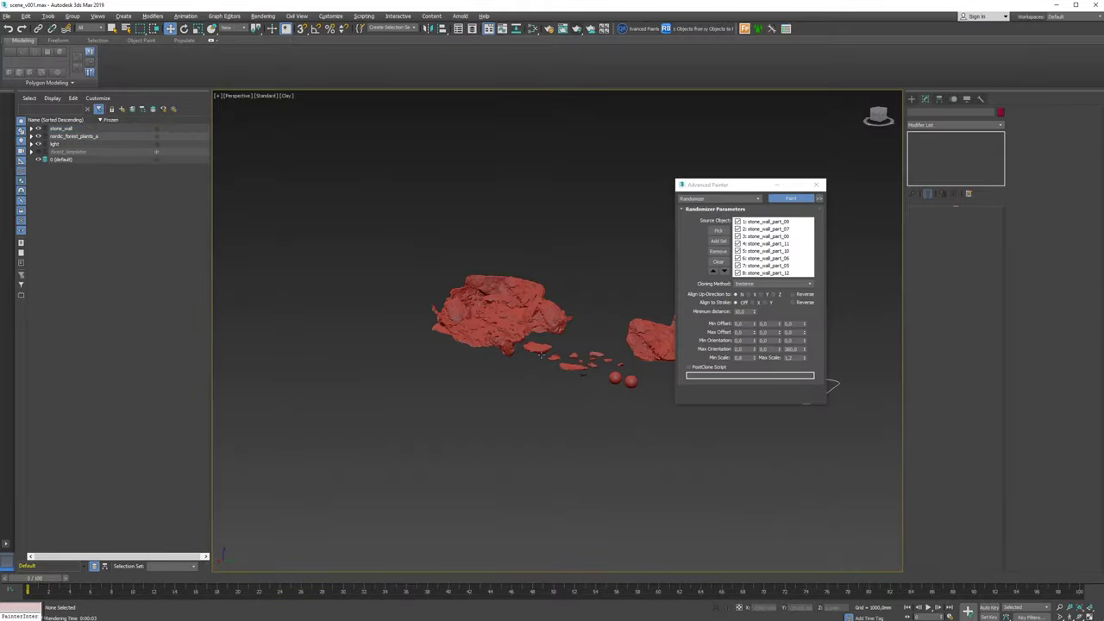
# Move the Advanced Painter dialog aside and select the VRaySun
pyautogui.moveTo(746, 185)
pyautogui.mouseDown()
pyautogui.moveTo(1061, 275)
pyautogui.moveTo(1047, 278)
pyautogui.mouseUp()
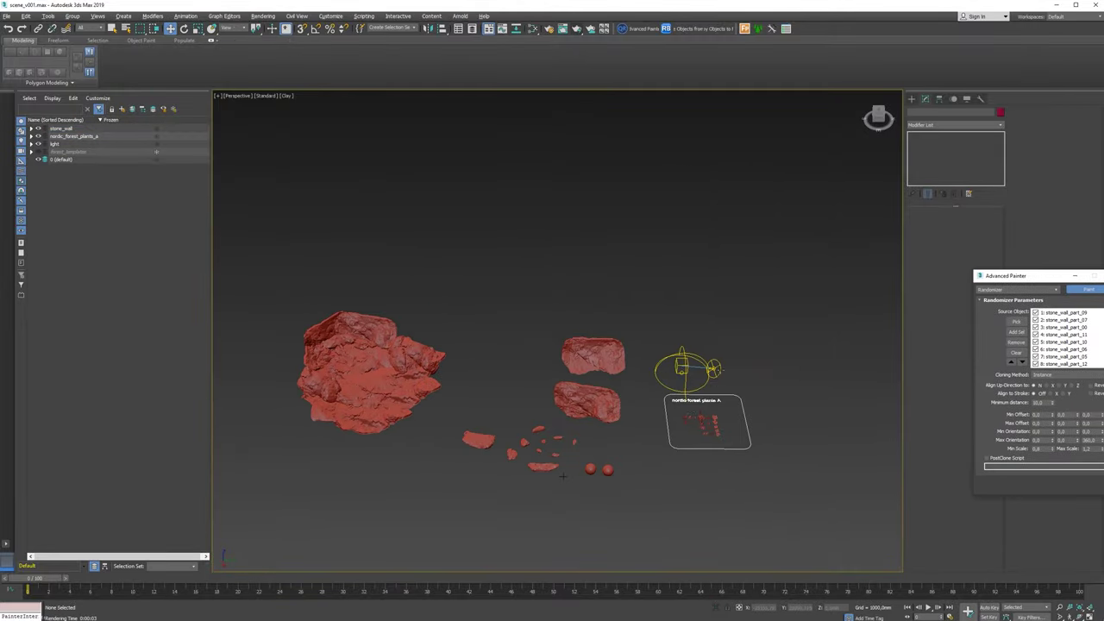
pyautogui.click(682, 366)
pyautogui.keyDown('alt'); pyautogui.moveTo(686, 371); pyautogui.dragTo(717, 401, button='middle'); pyautogui.keyUp('alt')
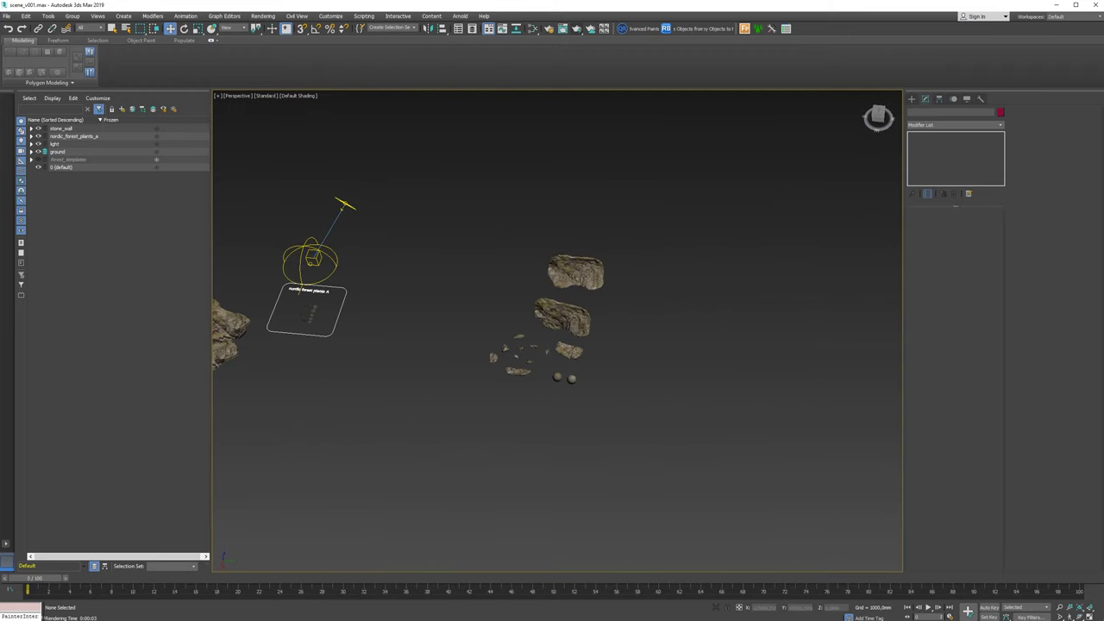
# Clone the upper rock as an Instance, stone_wall_part_098, and frame it with Z
pyautogui.click(575, 273)
pyautogui.keyDown('shift'); pyautogui.moveTo(590, 281); pyautogui.dragTo(293, 406); pyautogui.keyUp('shift')
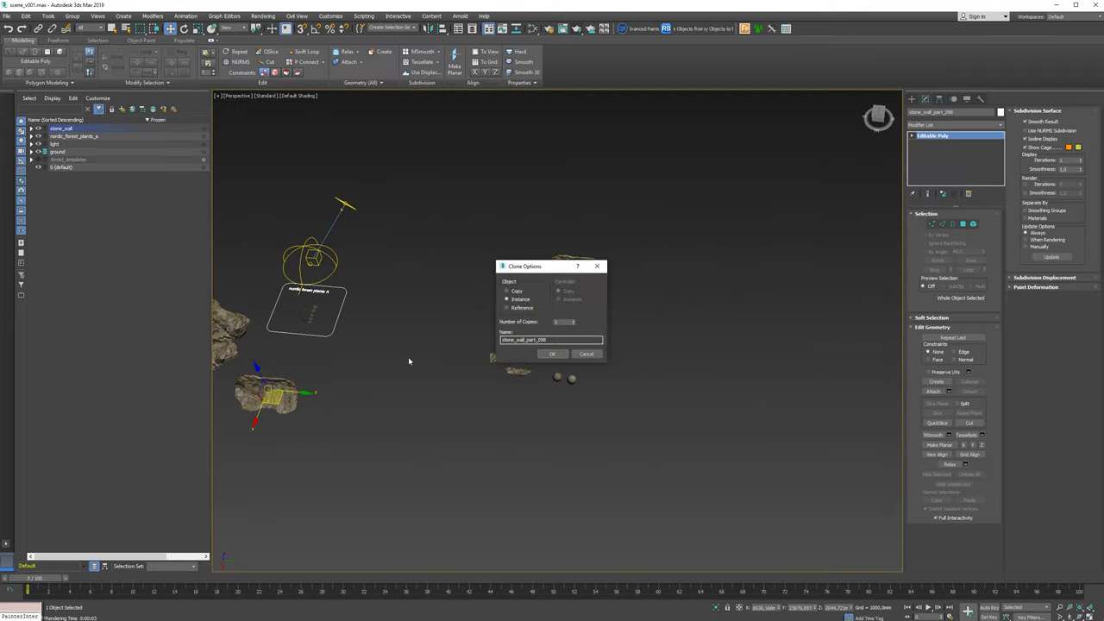
pyautogui.click(552, 355)
pyautogui.press('z')
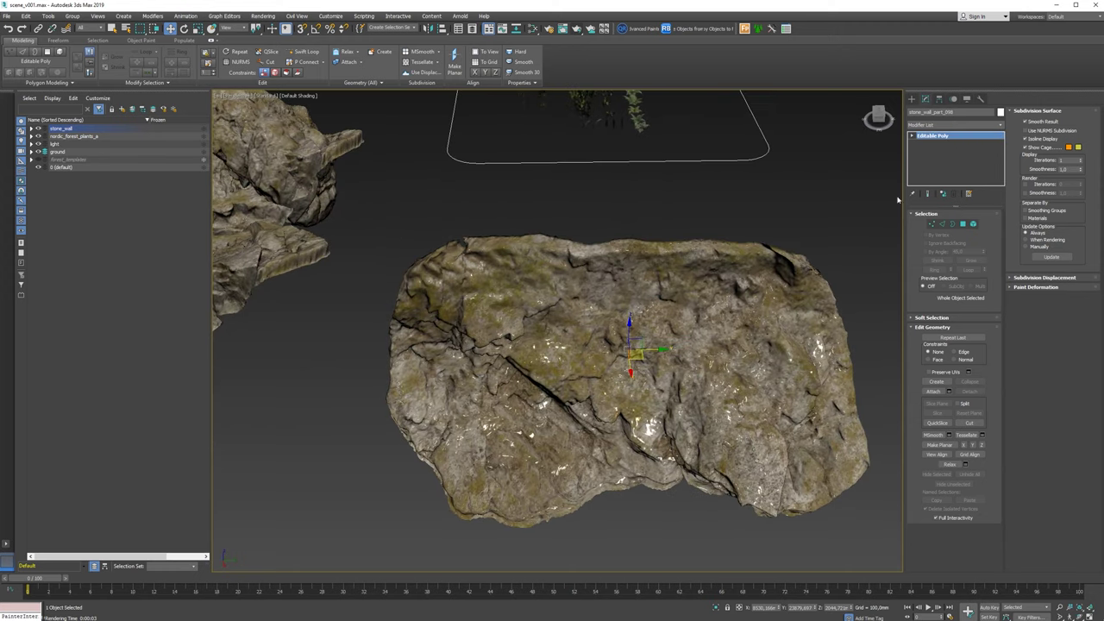
# Create a Forest Pro object, Forest001, and answer the camera clipping warning
pyautogui.click(912, 99)
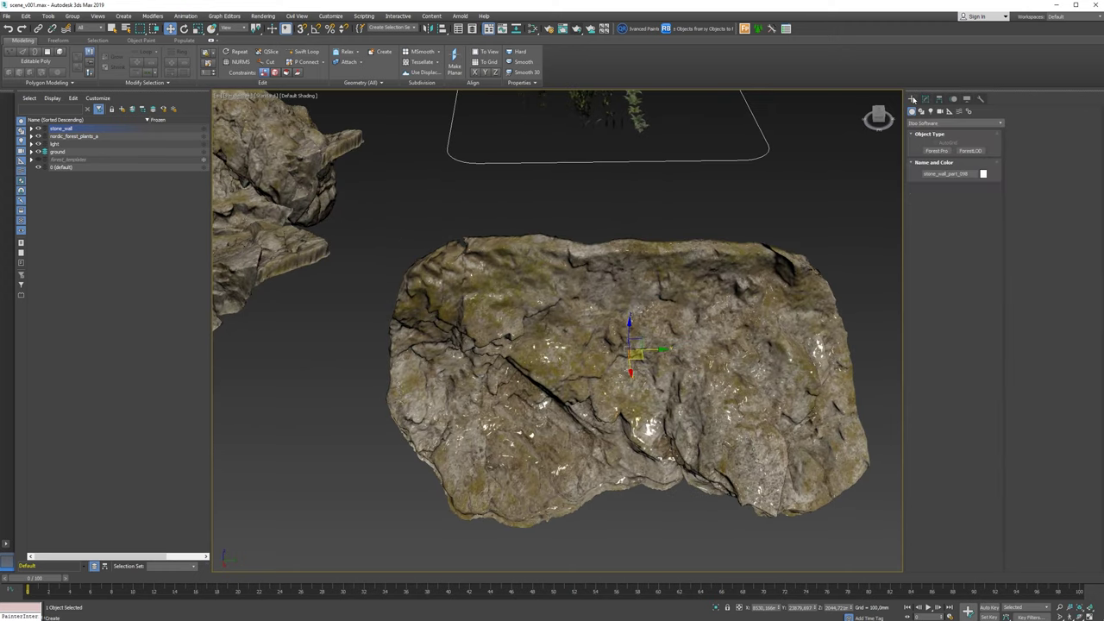
pyautogui.click(937, 151)
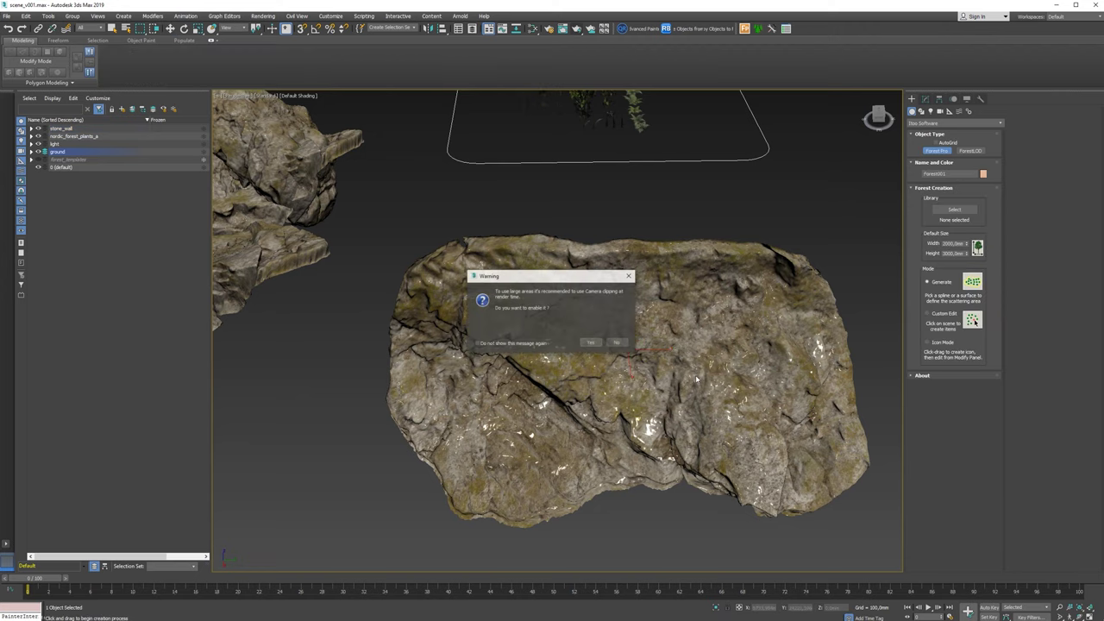
pyautogui.click(592, 342)
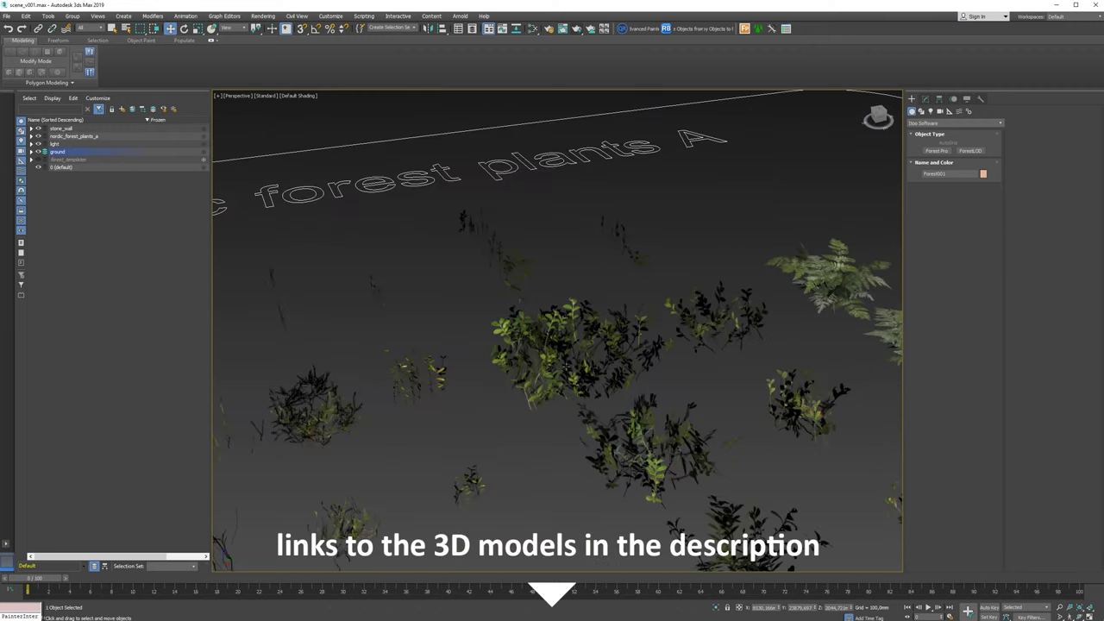
pyautogui.click(653, 382)
pyautogui.click(927, 102)
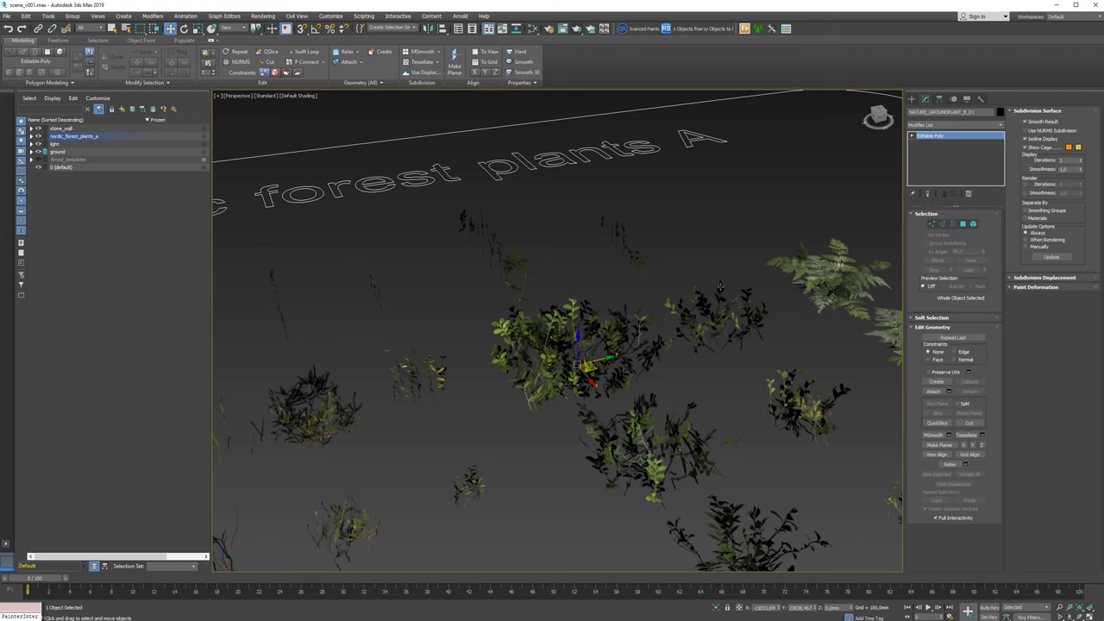
pyautogui.click(323, 380)
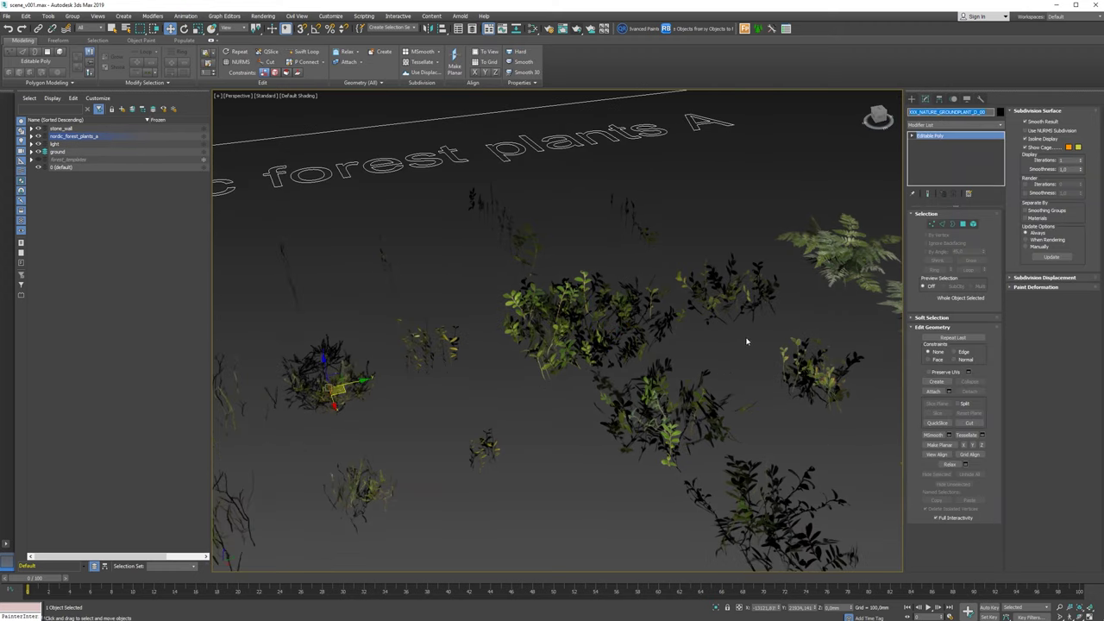
pyautogui.click(815, 373)
pyautogui.moveTo(798, 110)
pyautogui.keyDown('alt'); pyautogui.mouseDown(button='middle')
pyautogui.moveTo(727, 304)
pyautogui.moveTo(875, 130)
pyautogui.mouseUp(button='middle'); pyautogui.keyUp('alt')
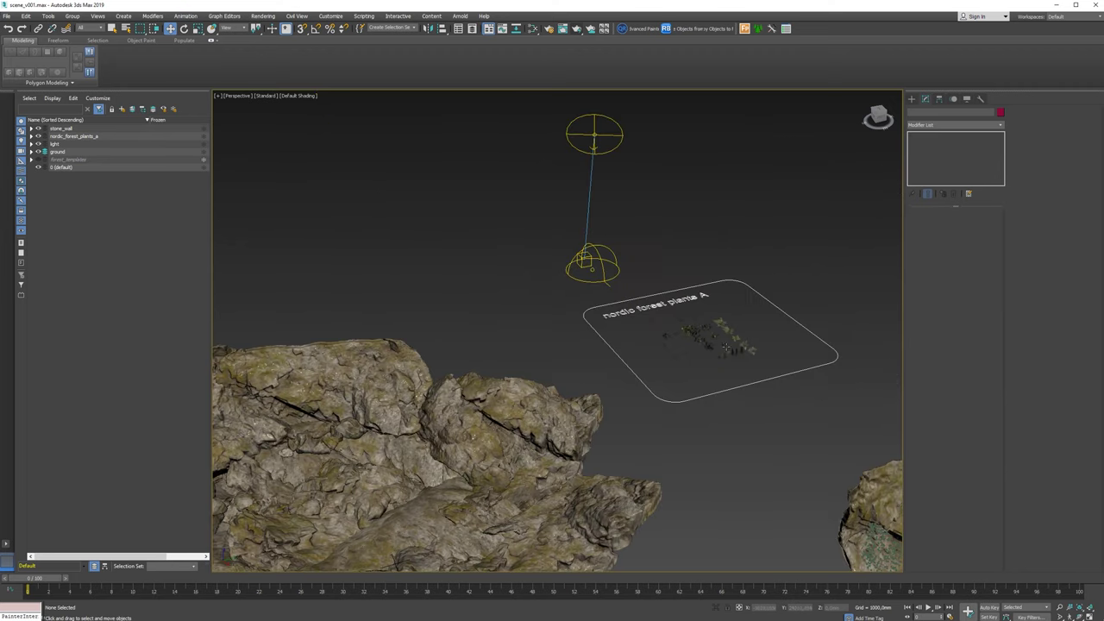
pyautogui.moveTo(690, 362); pyautogui.dragTo(528, 270, button='middle')
pyautogui.click(483, 237)
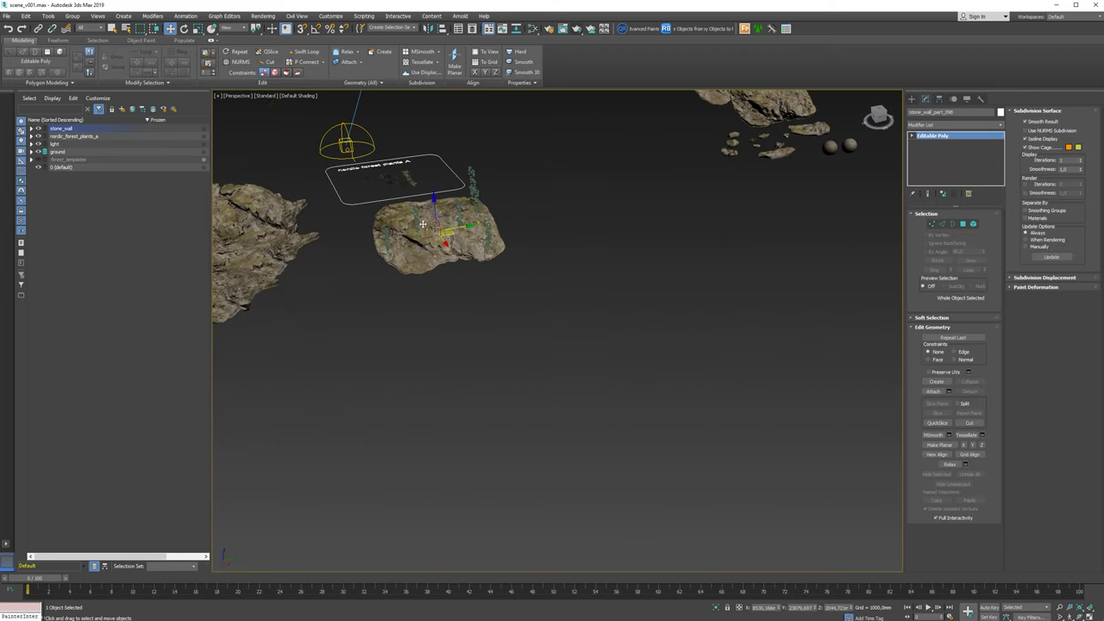
pyautogui.press('z')
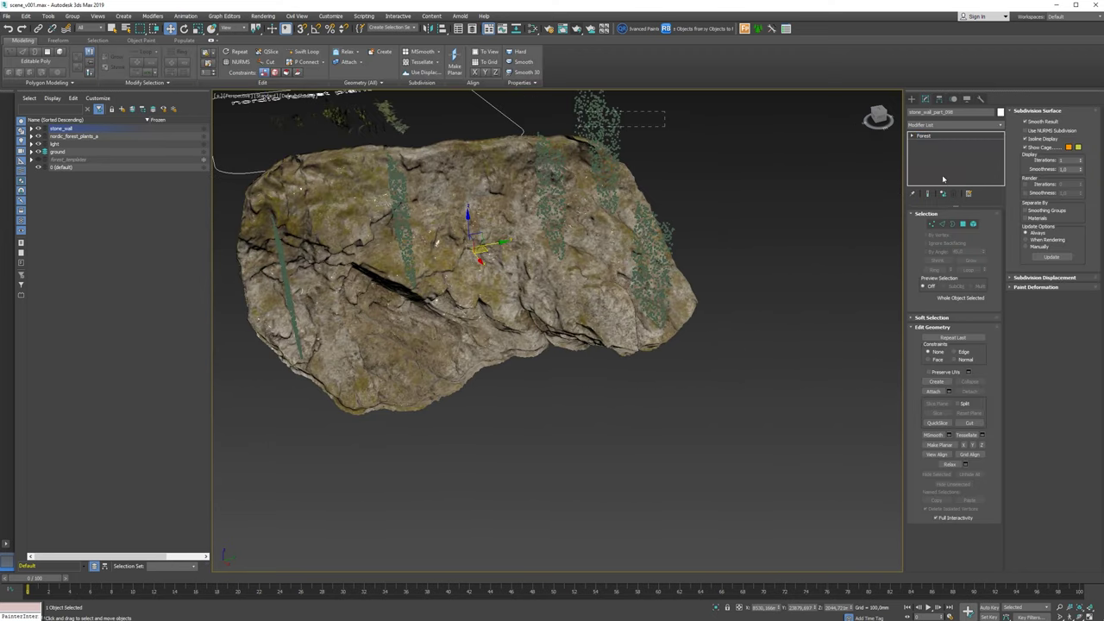
# Replace Forest001's default tree with the three XXX_NATURE ground plant models
pyautogui.click(946, 281)
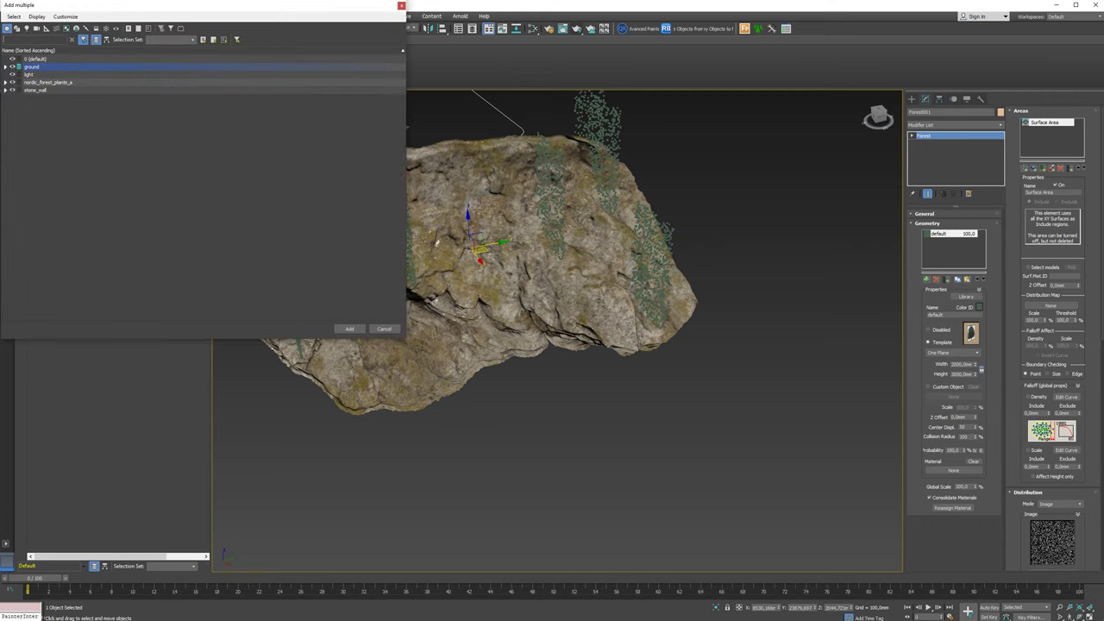
pyautogui.write('xxx')
pyautogui.click(59, 68)
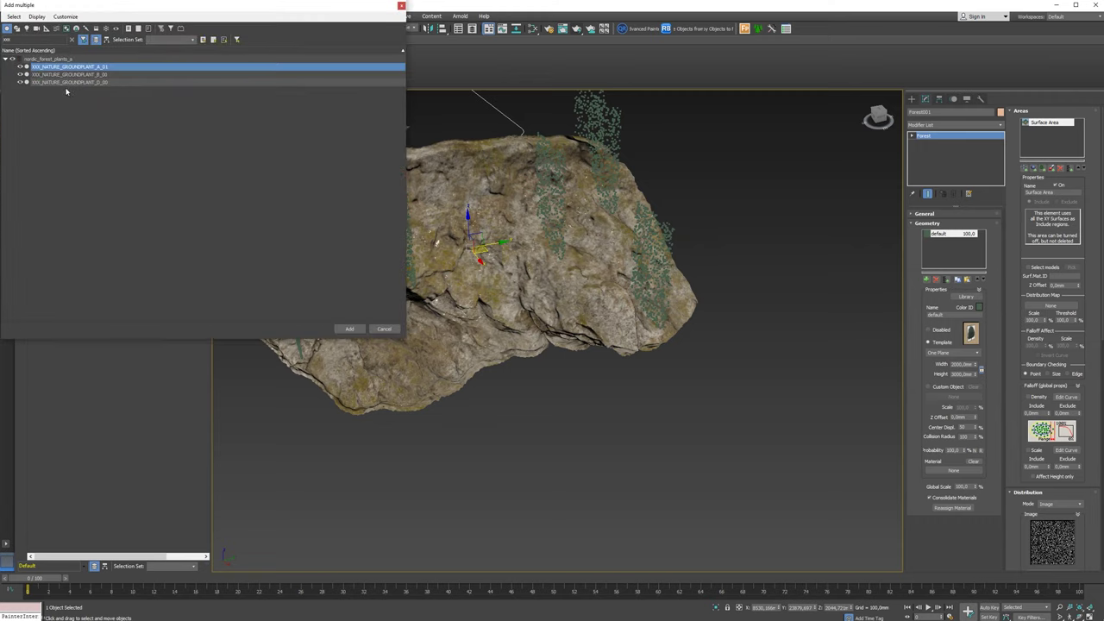
pyautogui.keyDown('shift'); pyautogui.click(67, 82); pyautogui.keyUp('shift')
pyautogui.click(350, 329)
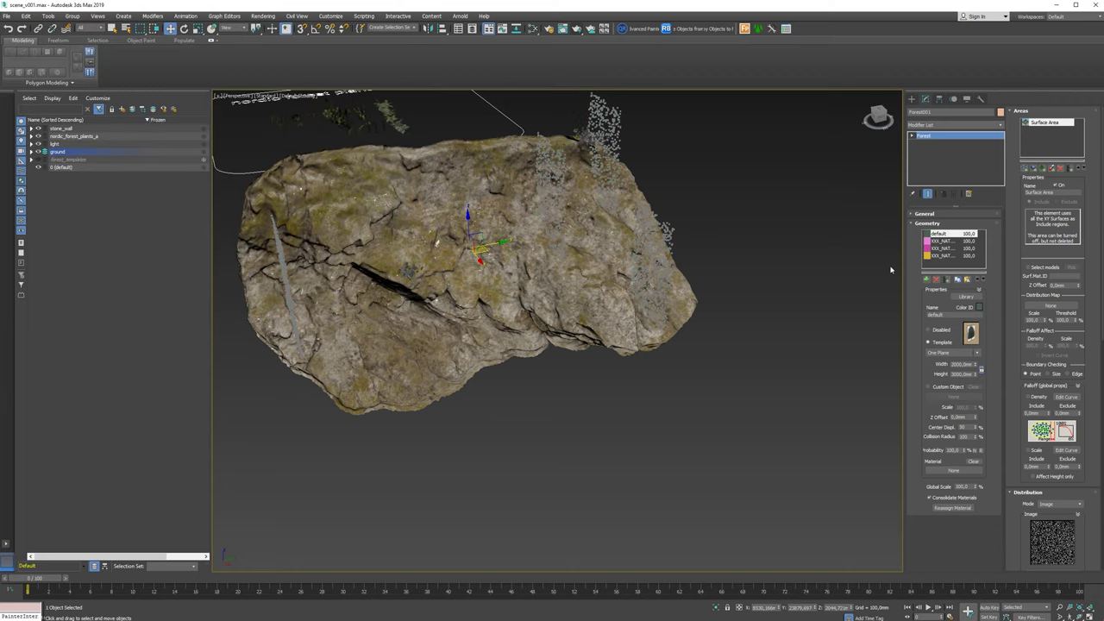
pyautogui.click(947, 282)
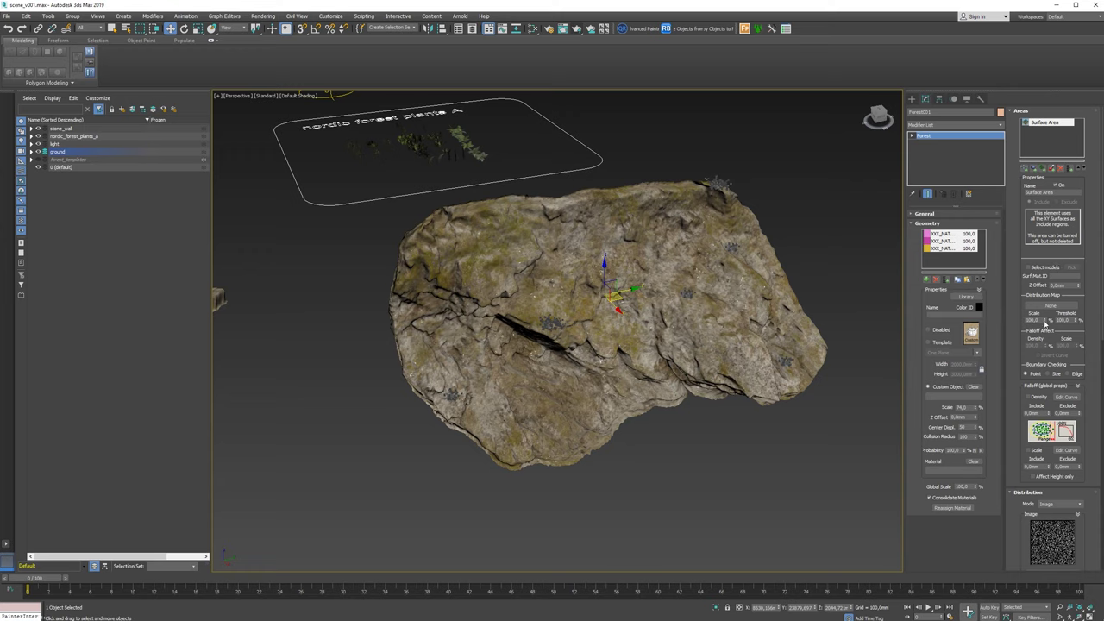
# Lower the Distribution Map Scale to 1,0 so plants cover the rock densely
pyautogui.moveTo(1046, 321); pyautogui.dragTo(1041, 357)
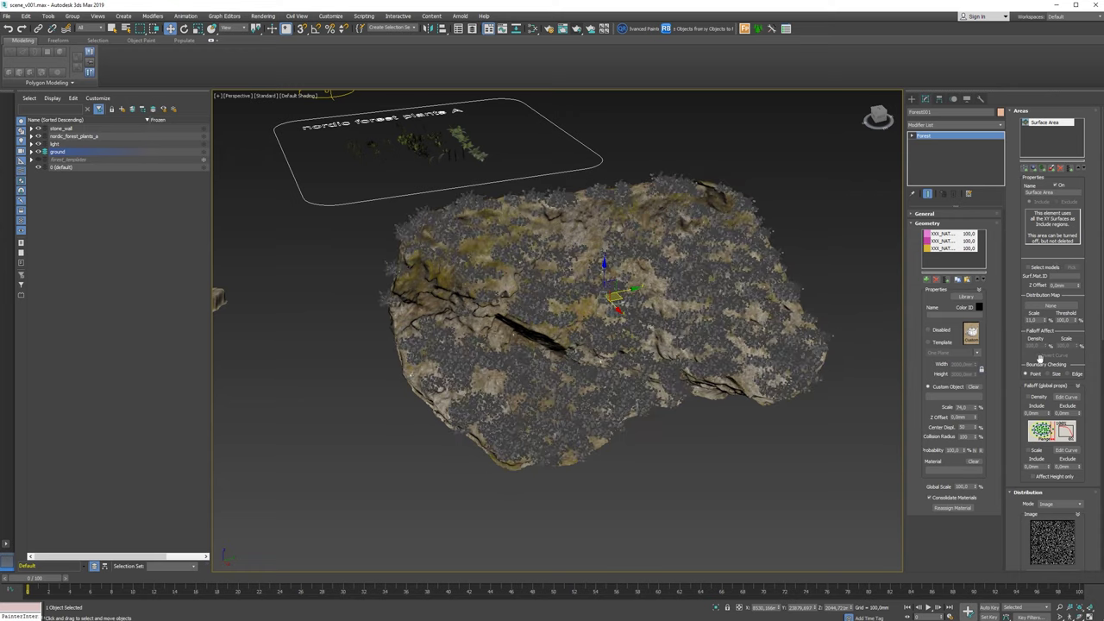
pyautogui.scroll(-3, 1075, 455)
pyautogui.scroll(-3, 1083, 363)
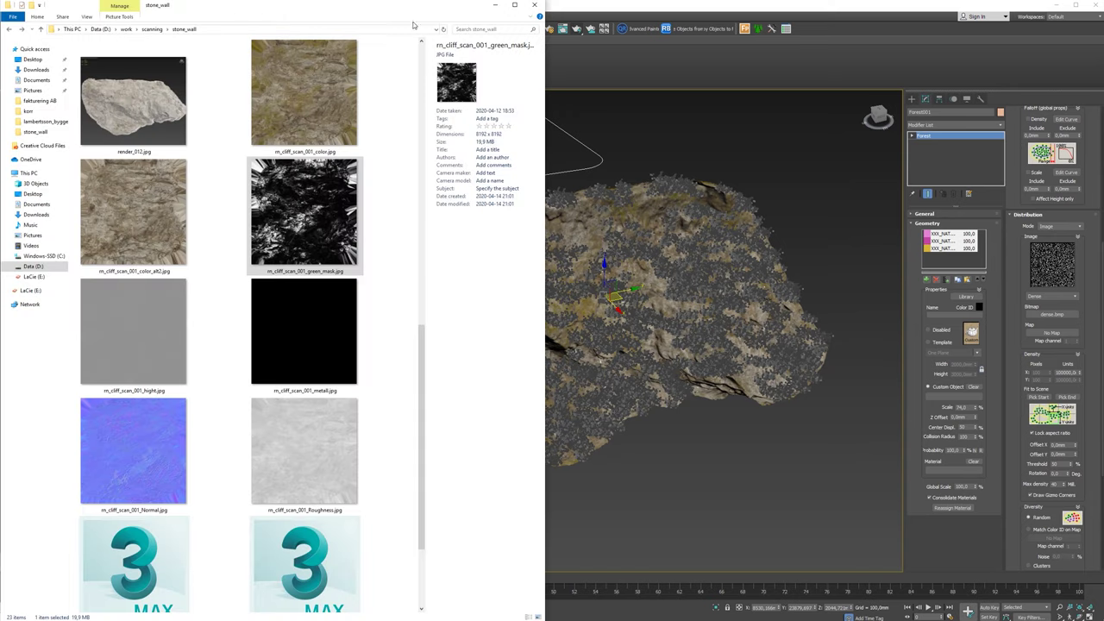
# Load the green_mask image as a Bitmap node in the Slate Material Editor
pyautogui.moveTo(413, 24); pyautogui.dragTo(1103, 34)
pyautogui.click(533, 29)
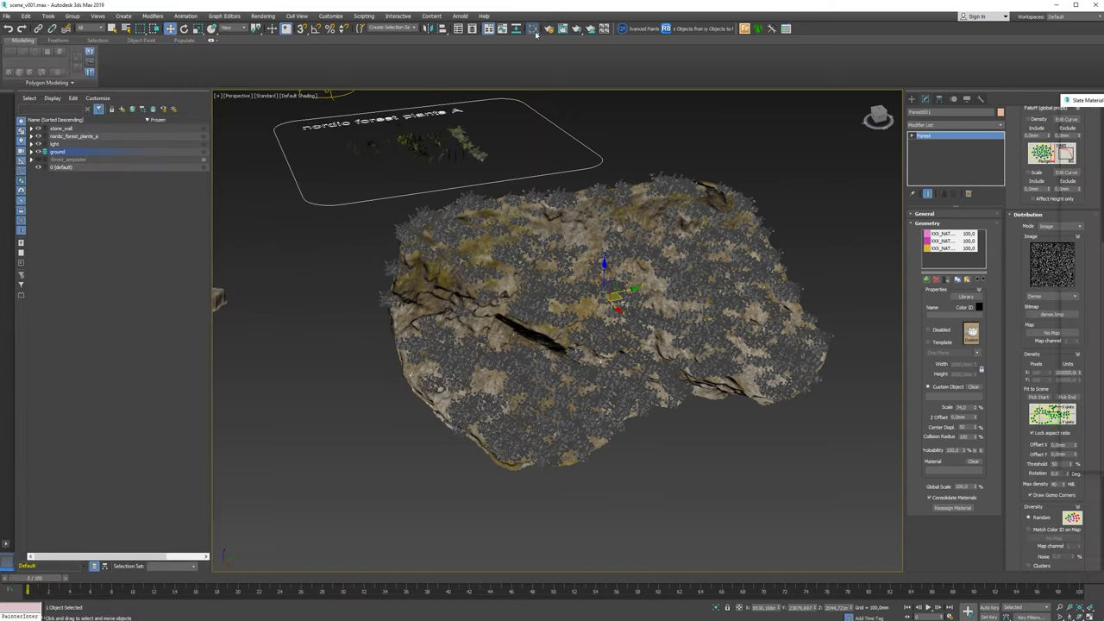
pyautogui.moveTo(1083, 101); pyautogui.dragTo(471, 131)
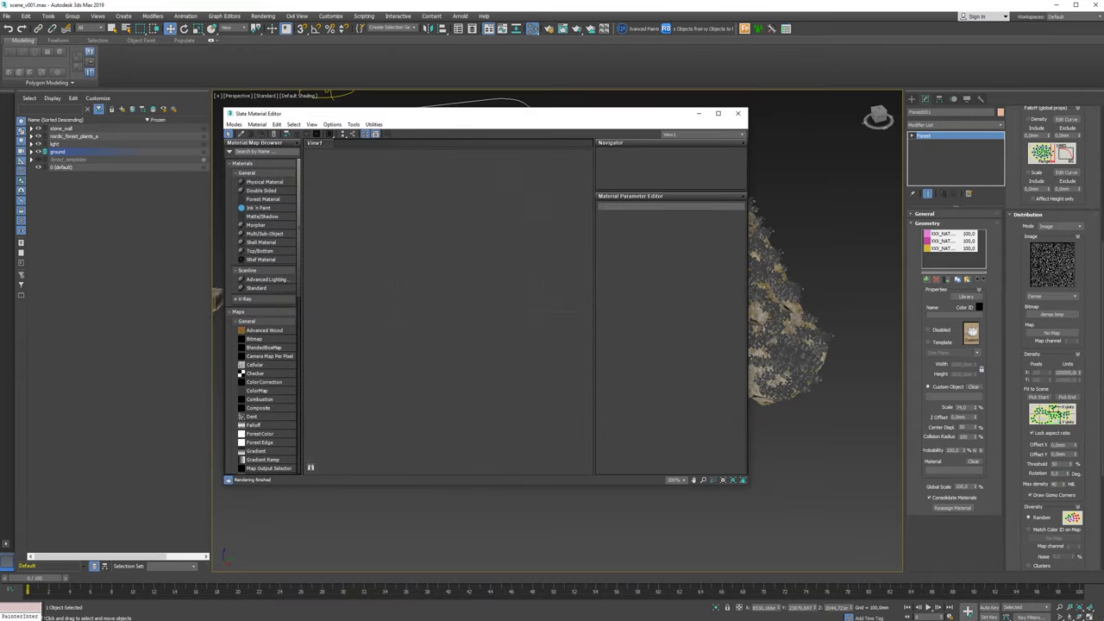
pyautogui.hotkey('alt', 'Tab')
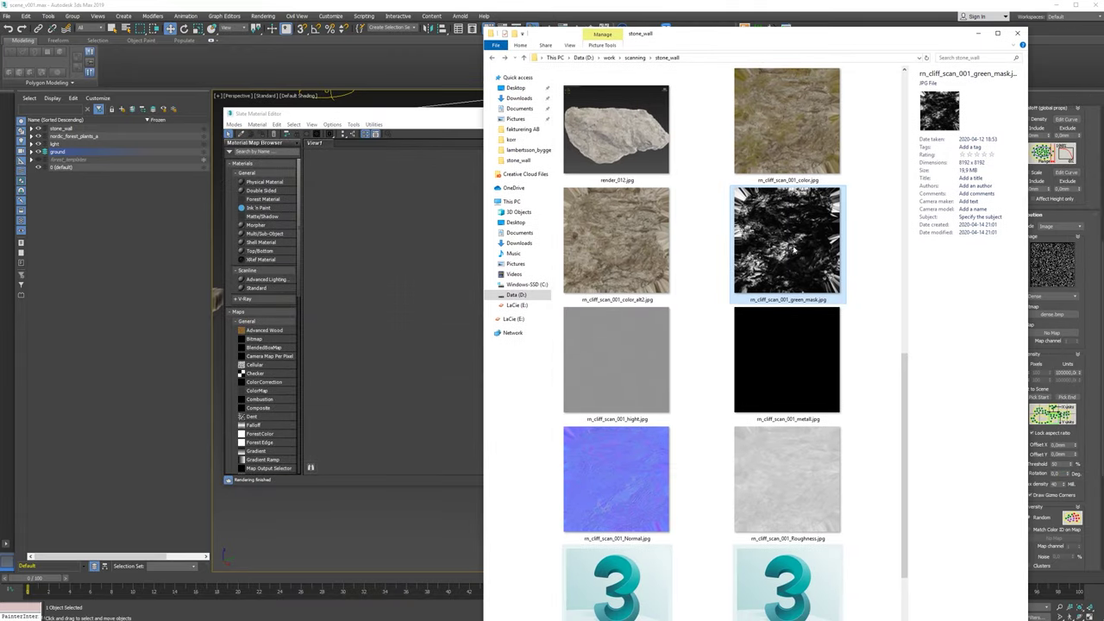
pyautogui.click(369, 232)
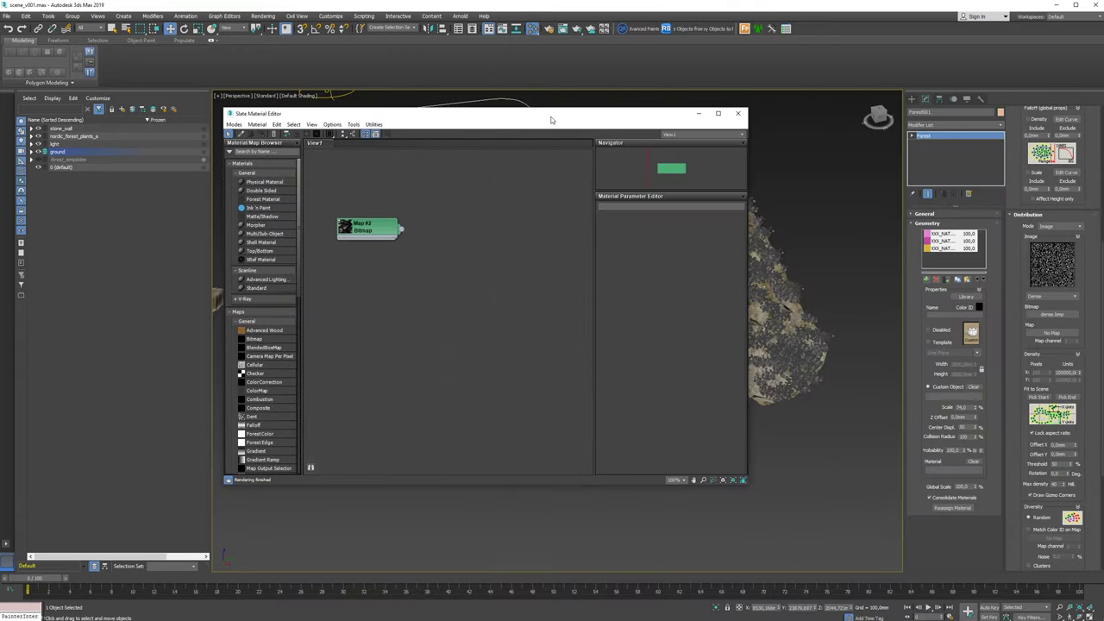
pyautogui.moveTo(552, 119); pyautogui.dragTo(354, 100)
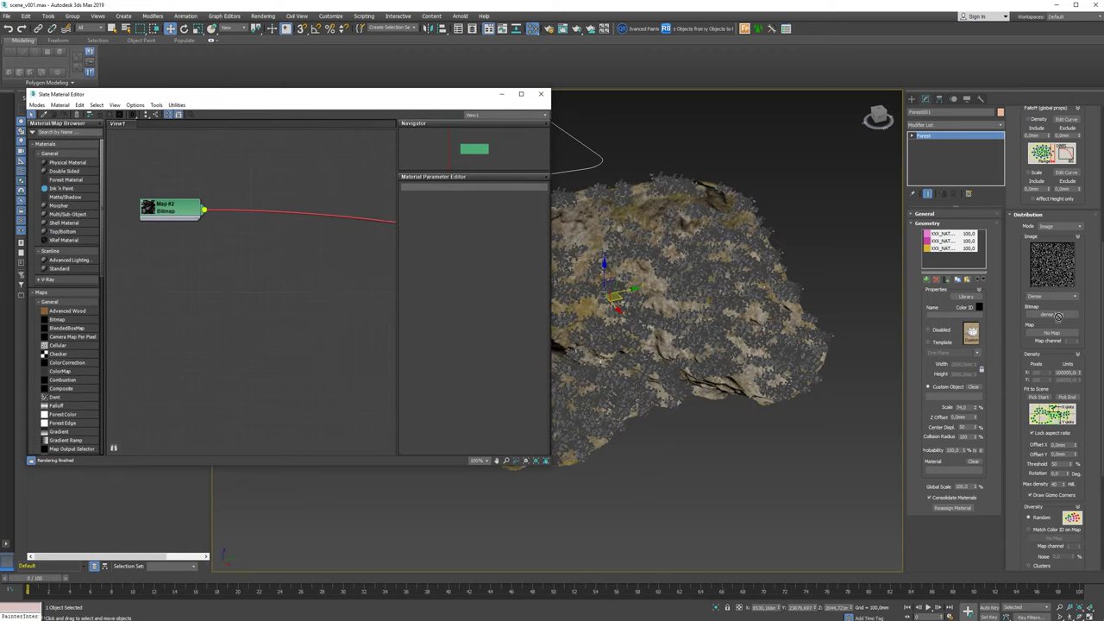
# Instance the green_mask bitmap into Forest001's Distribution Map and close the editor
pyautogui.moveTo(1054, 337); pyautogui.dragTo(497, 330)
pyautogui.click(531, 342)
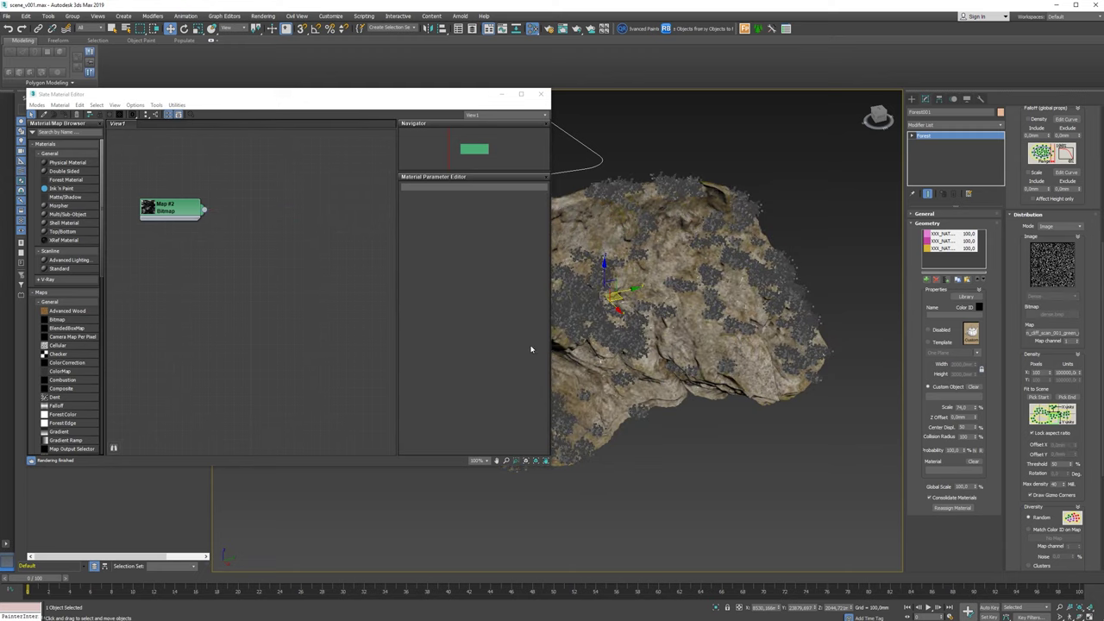
pyautogui.click(540, 94)
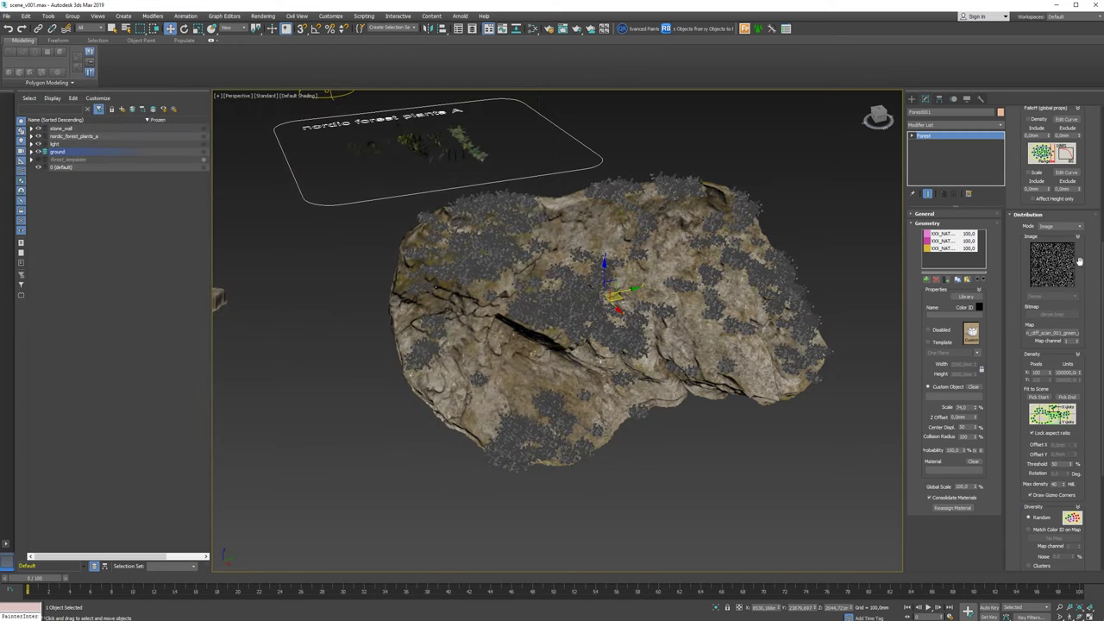
# Raise the Distribution Map scale to make the plant scatter denser
pyautogui.scroll(3, 1054, 215)
pyautogui.scroll(3, 1070, 226)
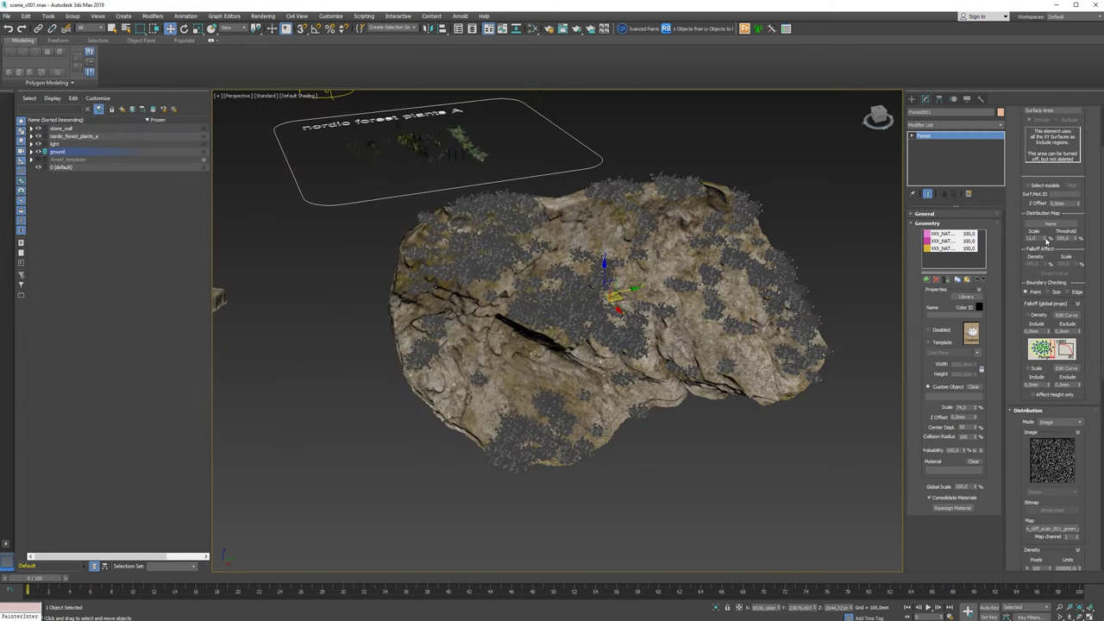
pyautogui.moveTo(1046, 239); pyautogui.dragTo(1046, 244)
pyautogui.scroll(-3, 1087, 427)
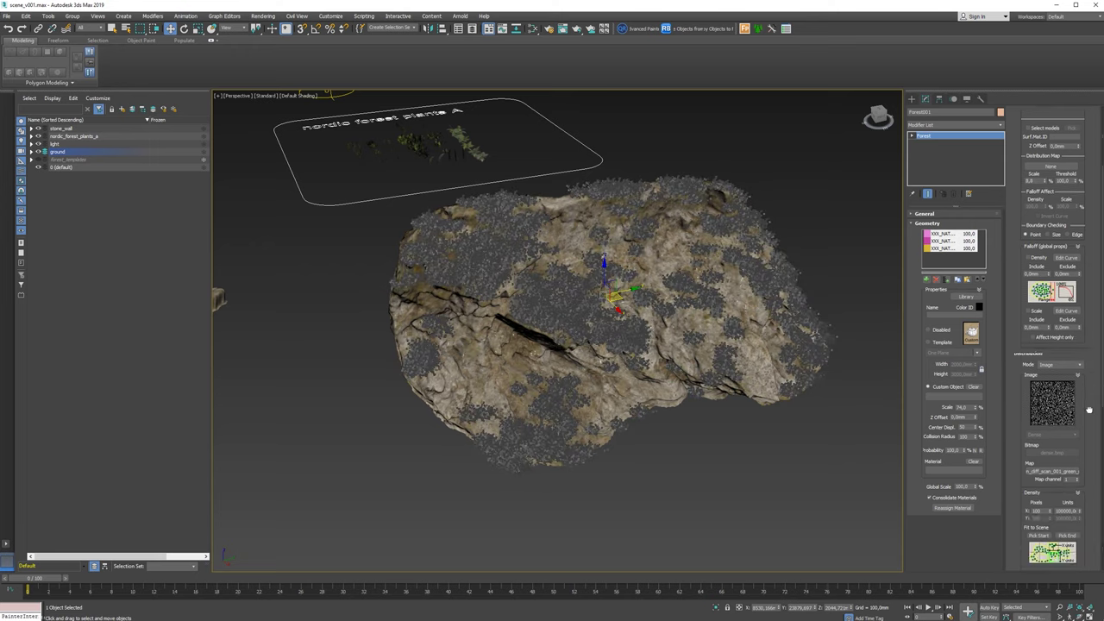
pyautogui.scroll(-3, 1074, 440)
pyautogui.scroll(-3, 1065, 453)
pyautogui.scroll(-3, 1055, 467)
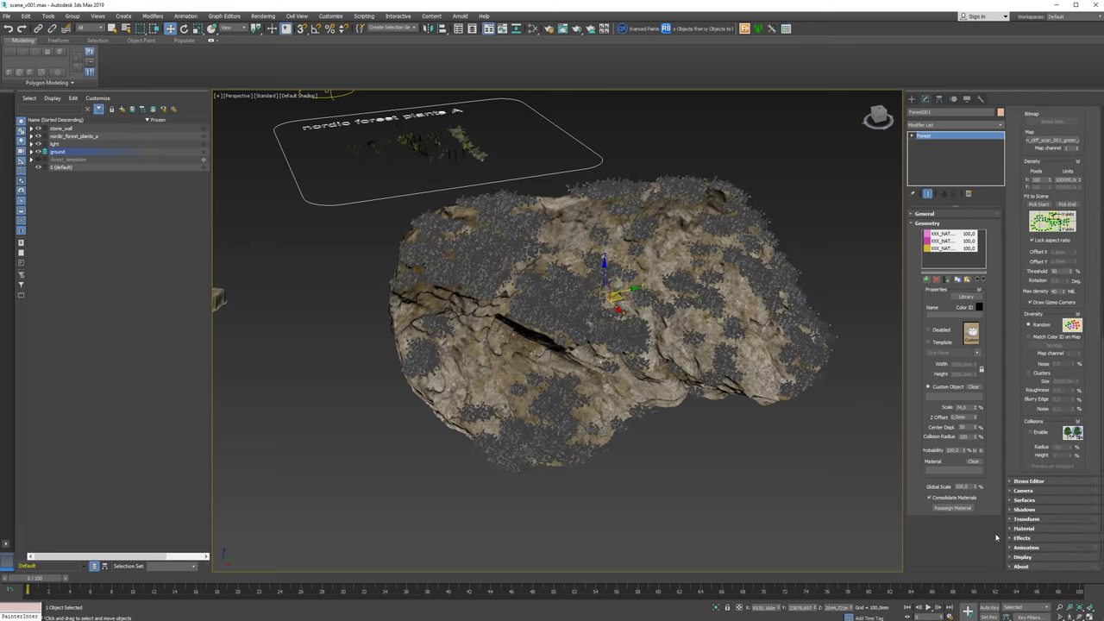
# Enable random Rotation and Scale in Forest Transform and render a test image
pyautogui.click(1027, 519)
pyautogui.scroll(-3, 1050, 369)
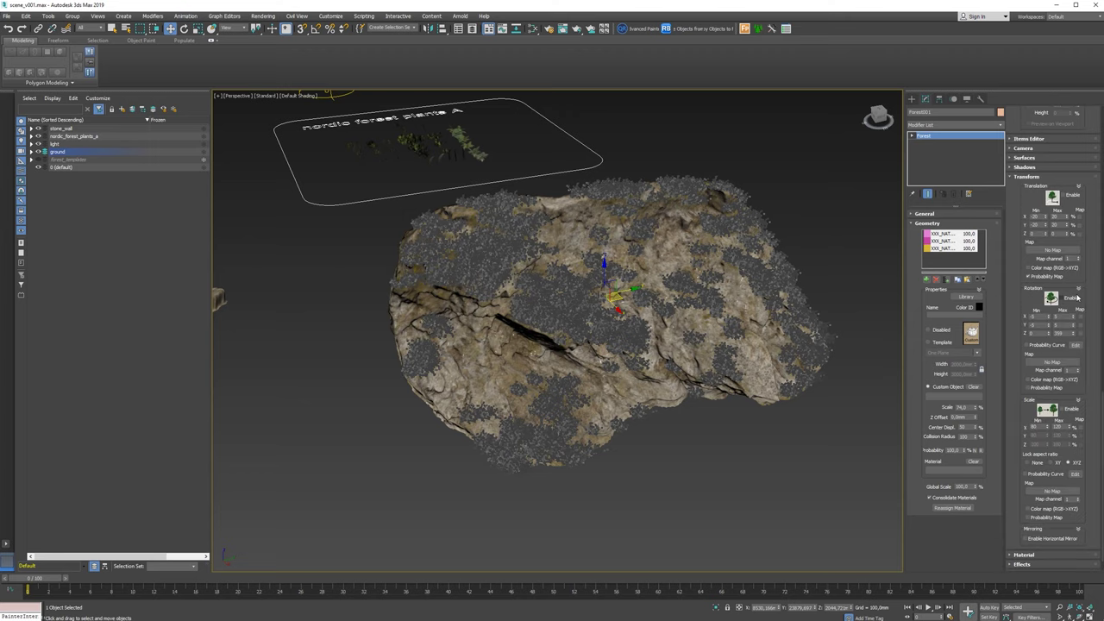
pyautogui.click(1072, 299)
pyautogui.click(1070, 411)
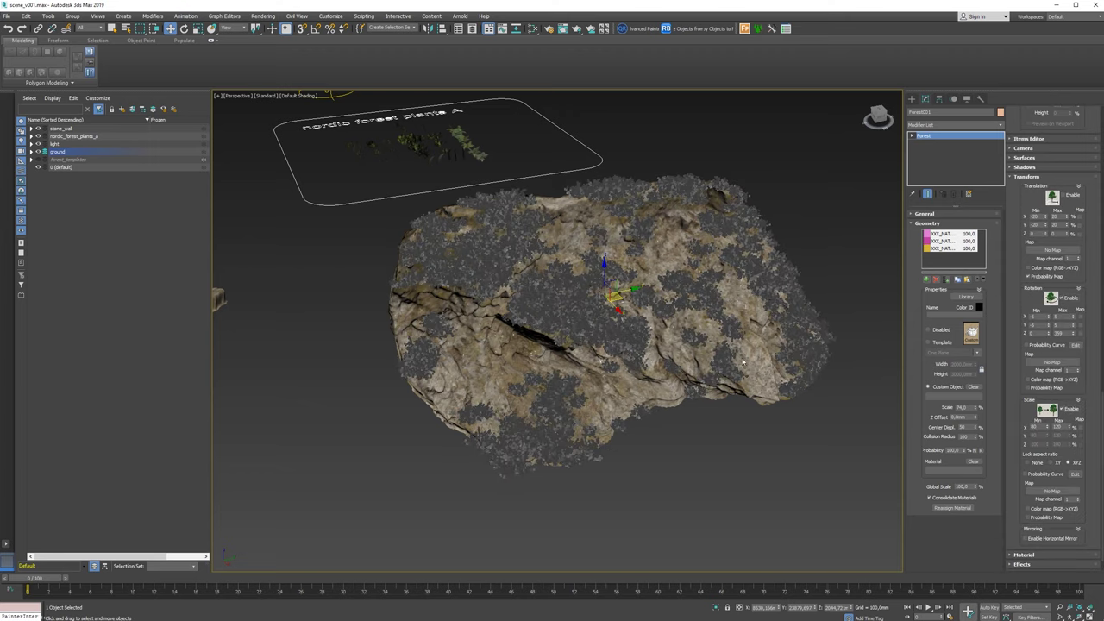
pyautogui.click(579, 29)
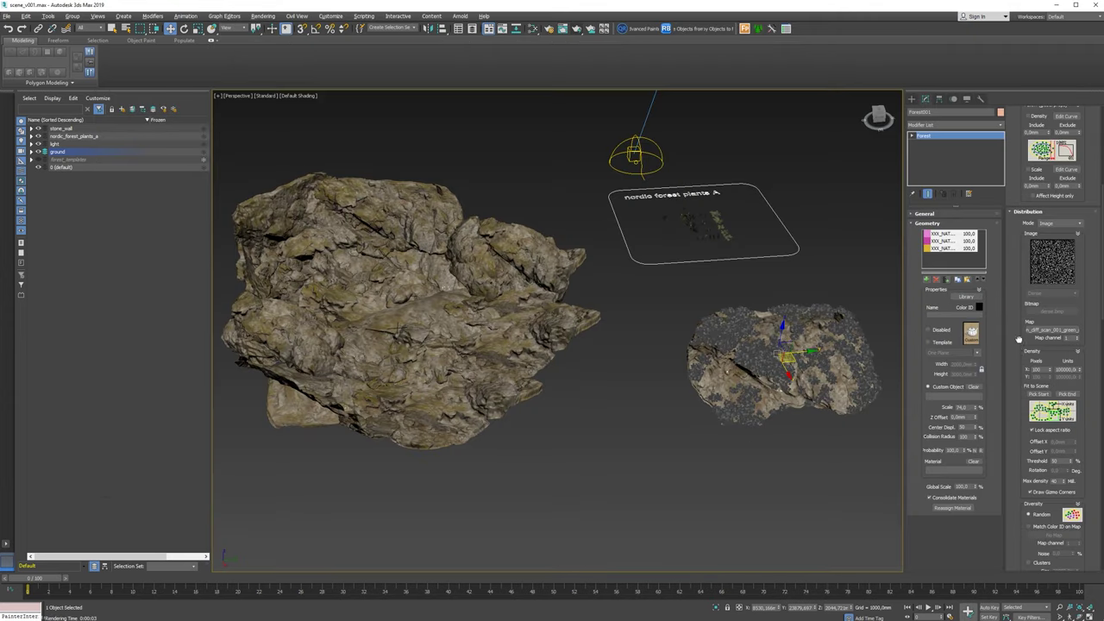
# Add stone_wall_part_01 through stone_wall_part_097 as Forest001 surfaces
pyautogui.scroll(-3, 1019, 339)
pyautogui.scroll(-2, 1025, 362)
pyautogui.scroll(-2, 1028, 384)
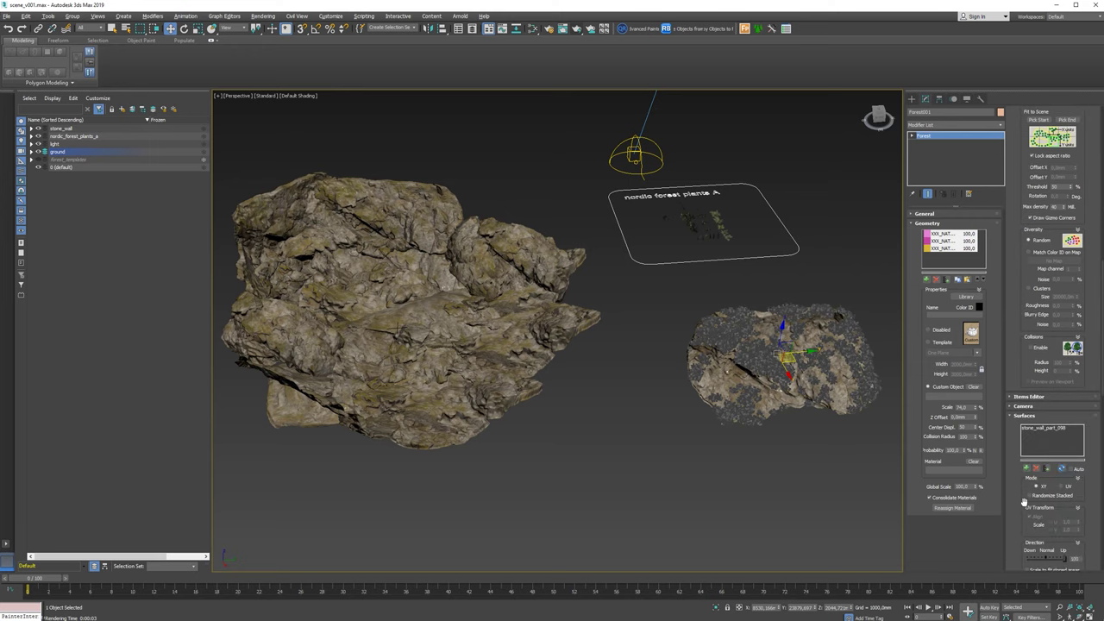
pyautogui.scroll(-3, 1024, 501)
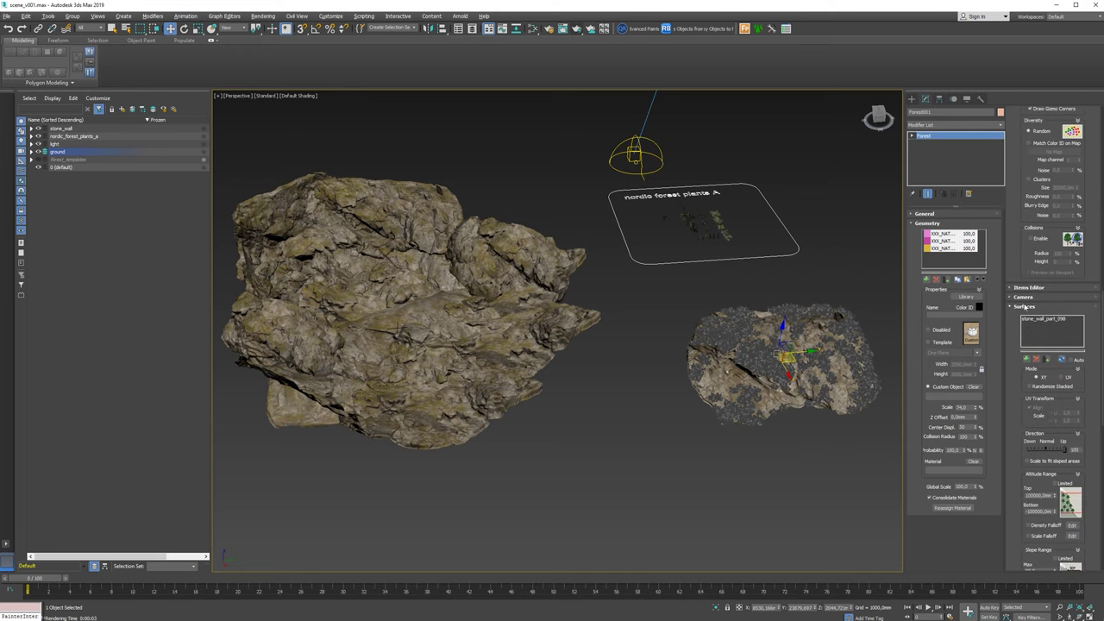
pyautogui.click(1049, 361)
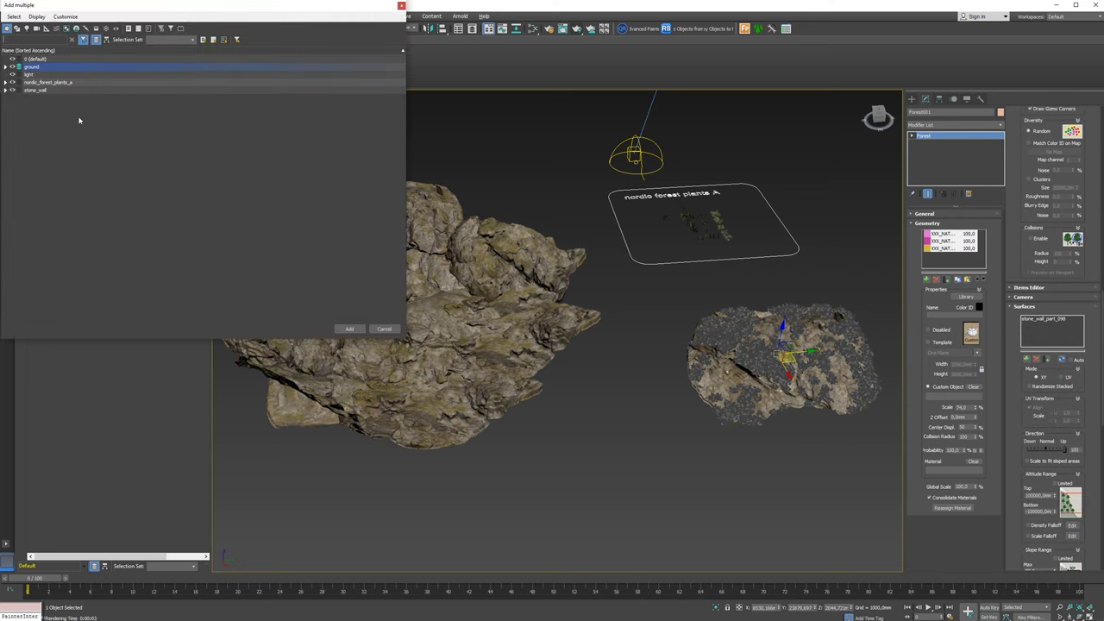
pyautogui.click(7, 66)
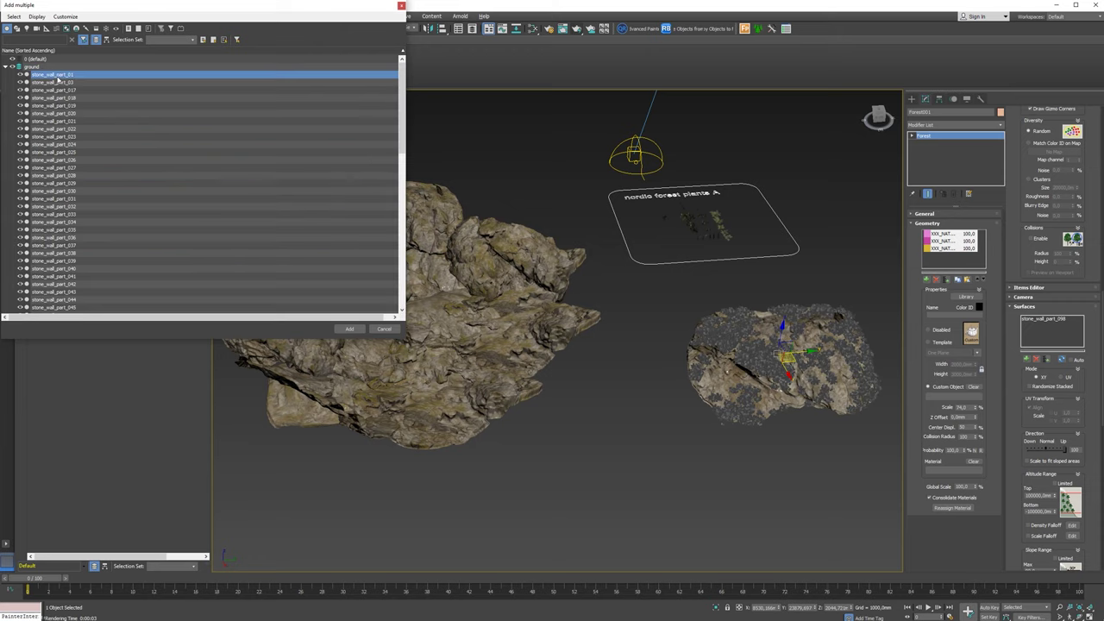
pyautogui.scroll(-5, 113, 215)
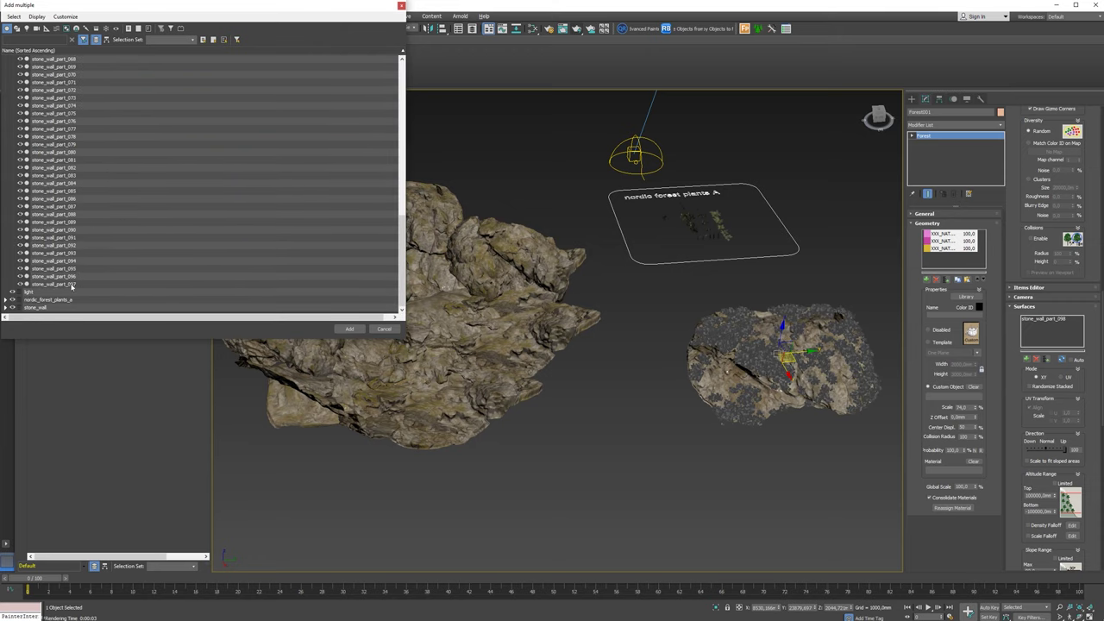
pyautogui.keyDown('shift'); pyautogui.click(72, 287); pyautogui.keyUp('shift')
pyautogui.click(348, 329)
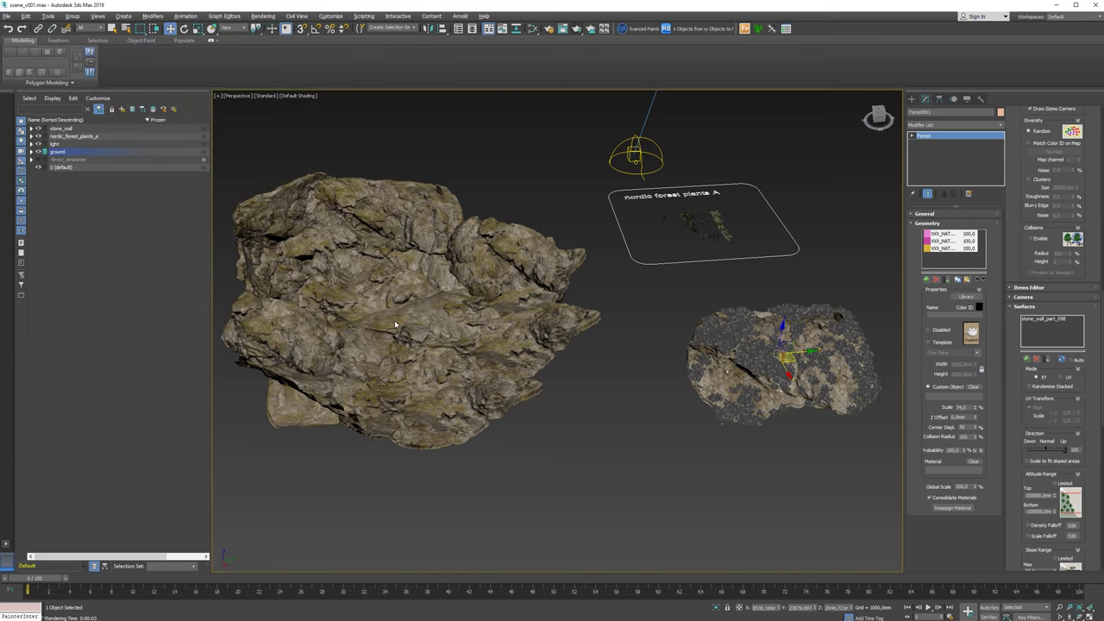
# Select Forest001 and render the PhysCamera001 view of the plant-covered stone wall in V-Ray
pyautogui.scroll(3, 370, 317)
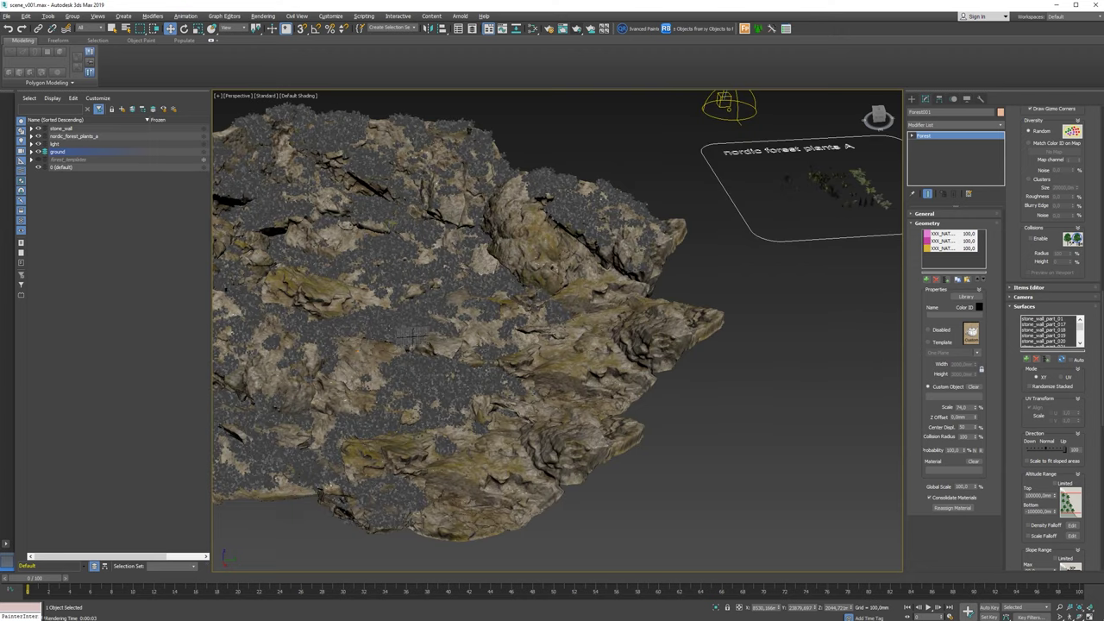
pyautogui.scroll(5, 320, 338)
pyautogui.press('c')
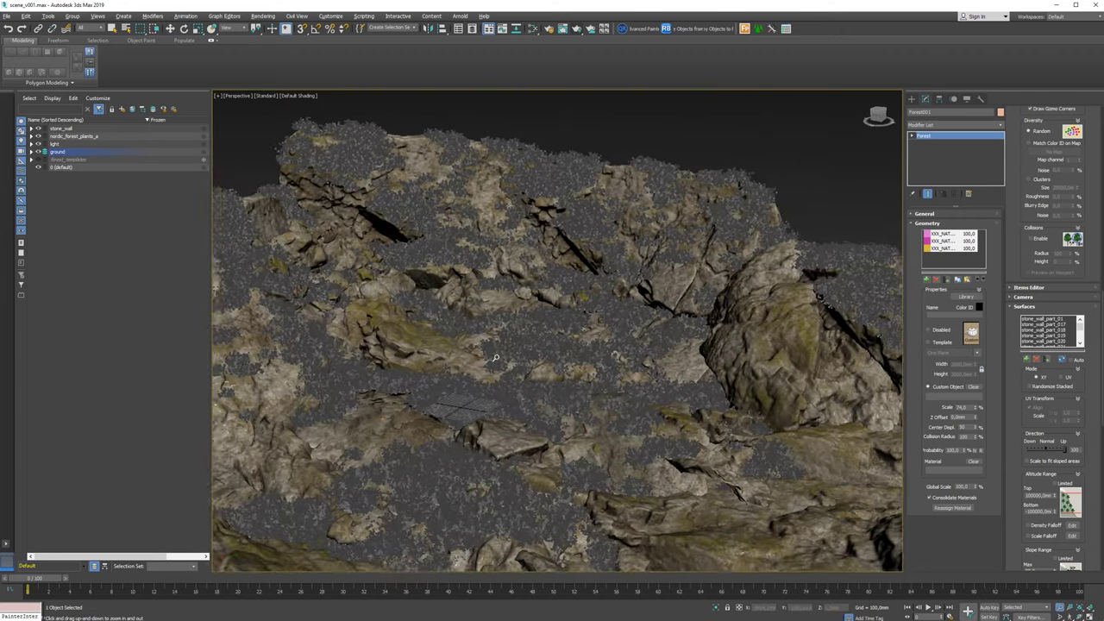
pyautogui.moveTo(205, 170); pyautogui.dragTo(205, 552)
pyautogui.click(69, 532)
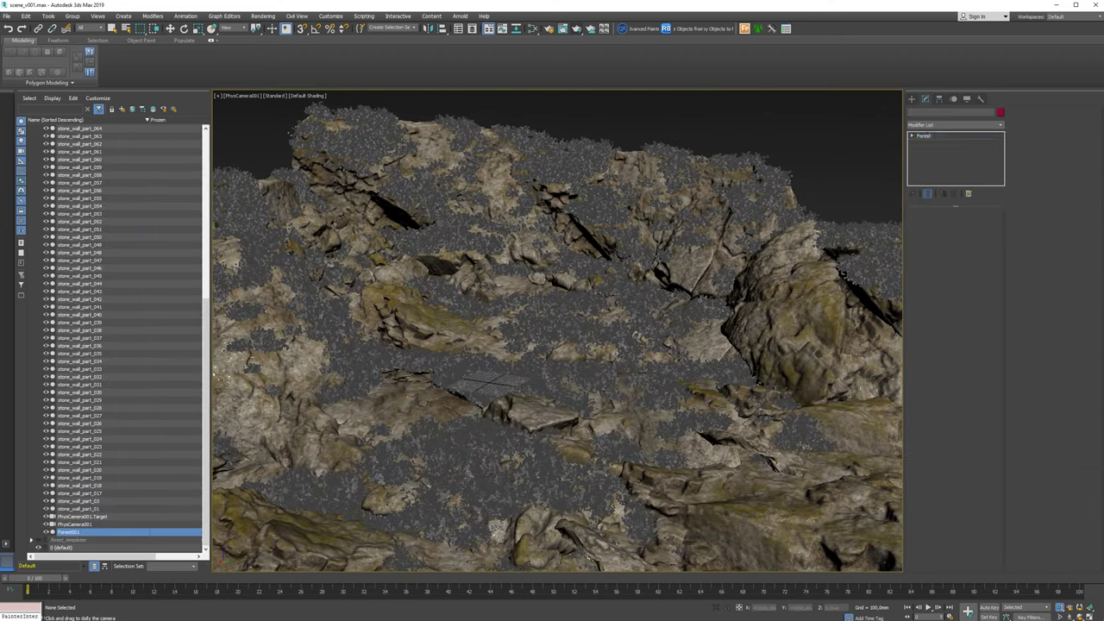
pyautogui.scroll(-2, 1048, 319)
pyautogui.scroll(-1, 1048, 320)
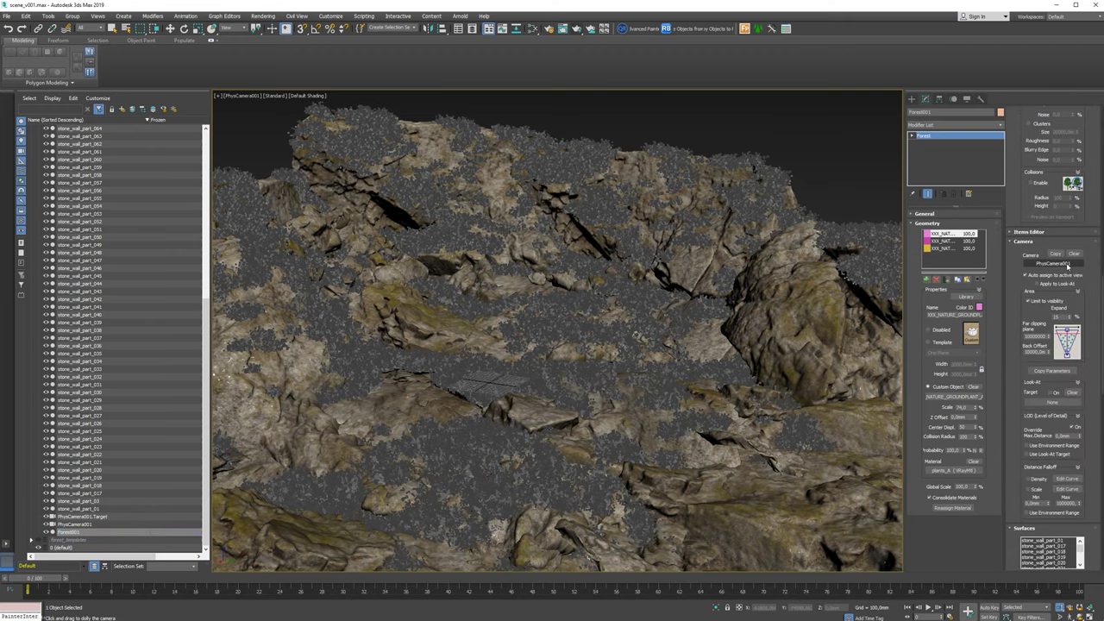
pyautogui.hotkey('shift', 'q')
pyautogui.scroll(-2, 567, 157)
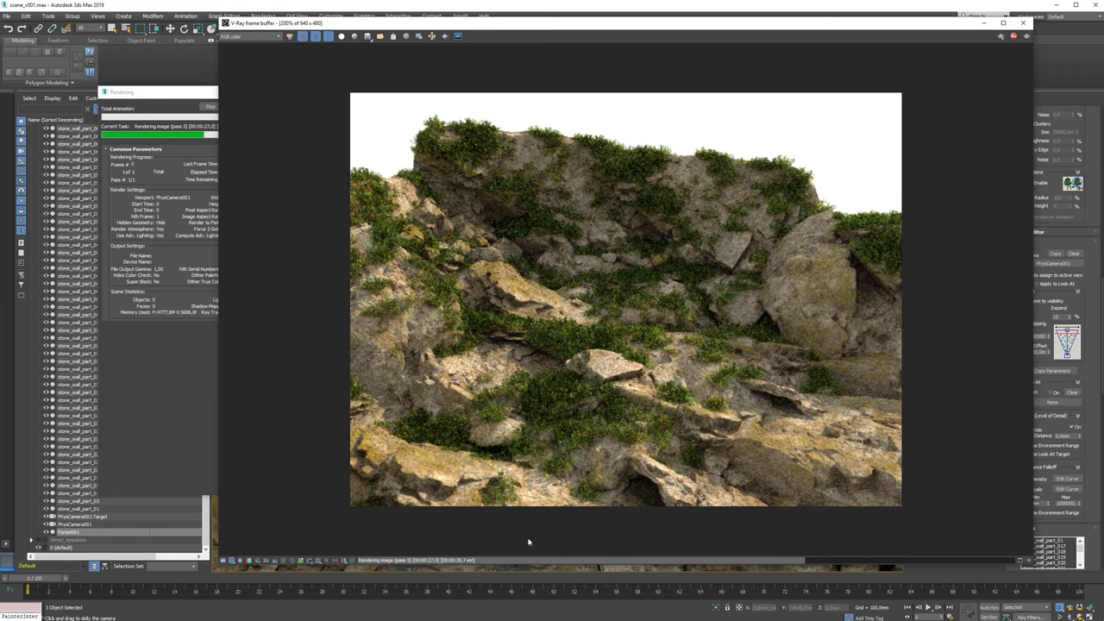
# Show the VFB Curve and Hue/Saturation corrections, then start a second V-Ray render
pyautogui.click(1054, 101)
pyautogui.click(1066, 69)
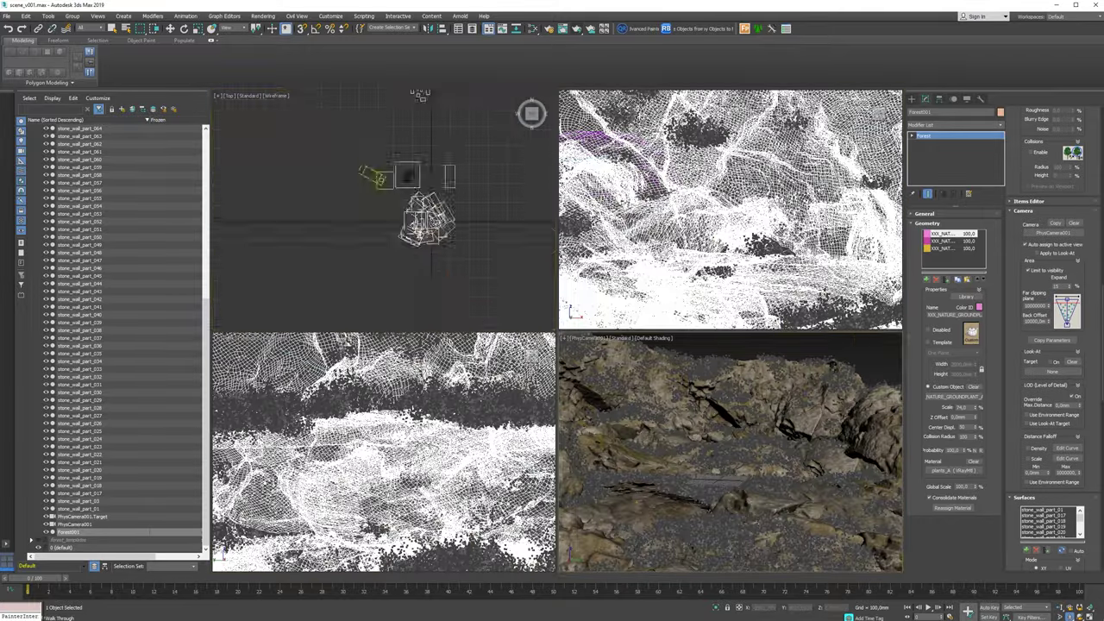
pyautogui.hotkey('shift', 'q')
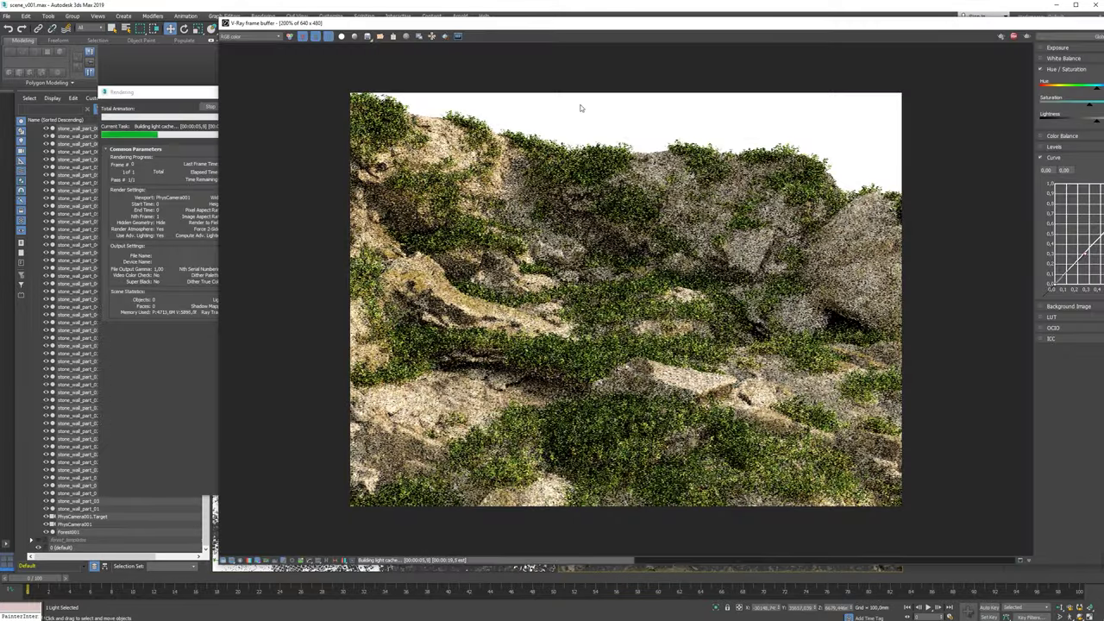